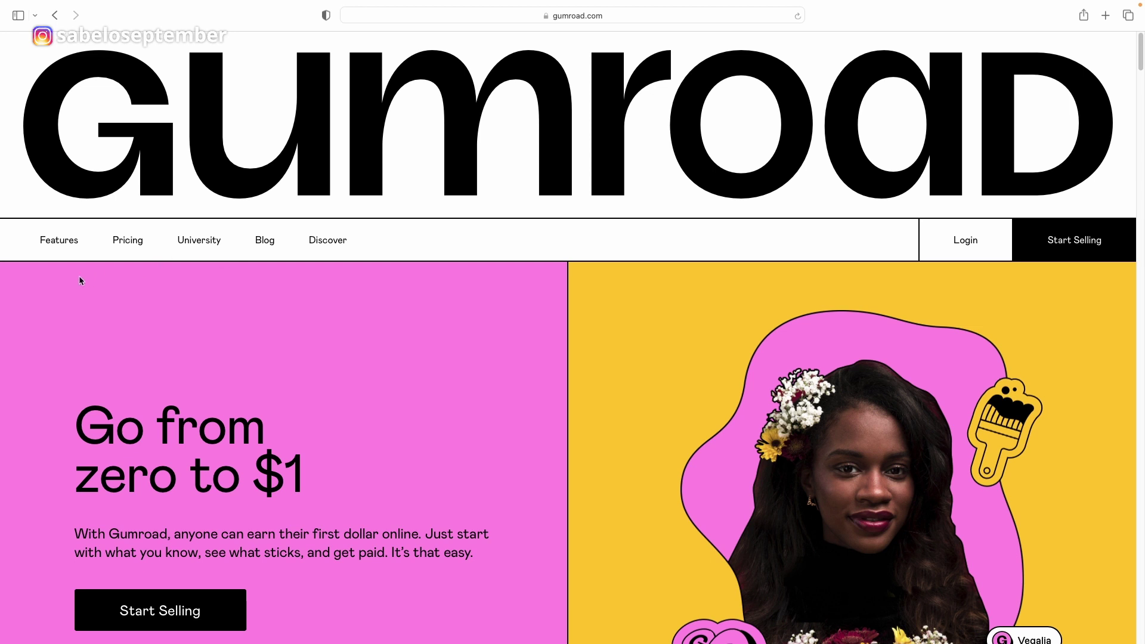
Review the pricing page, covering the fees per earnings milestone and the comparison table with competing platforms.
left_click(129, 240)
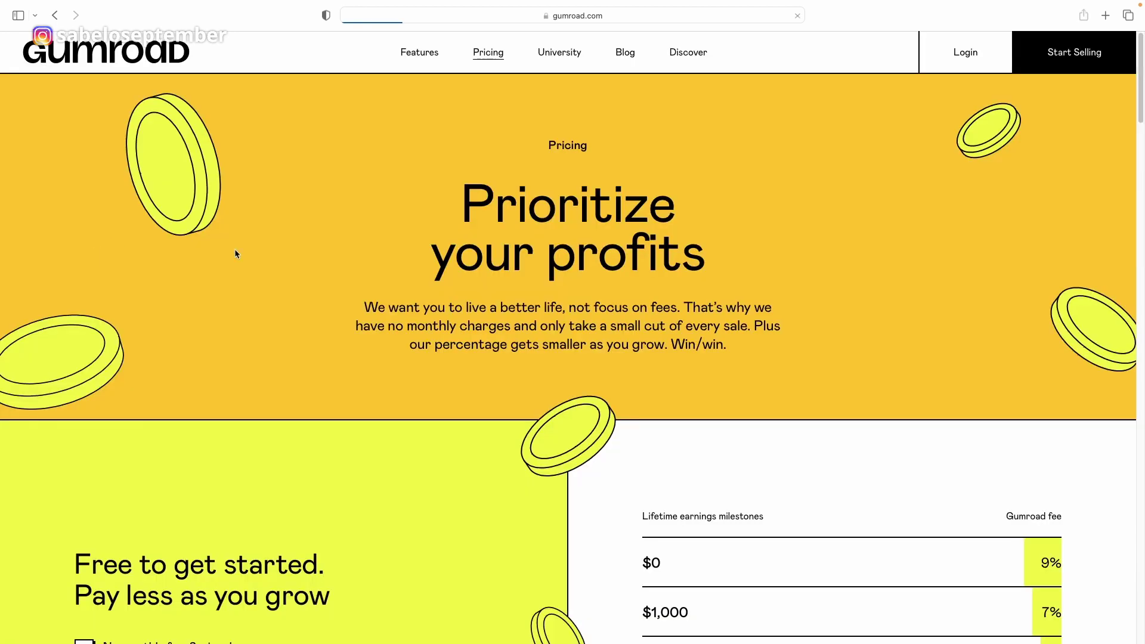
scroll(920, 85, "down", 5)
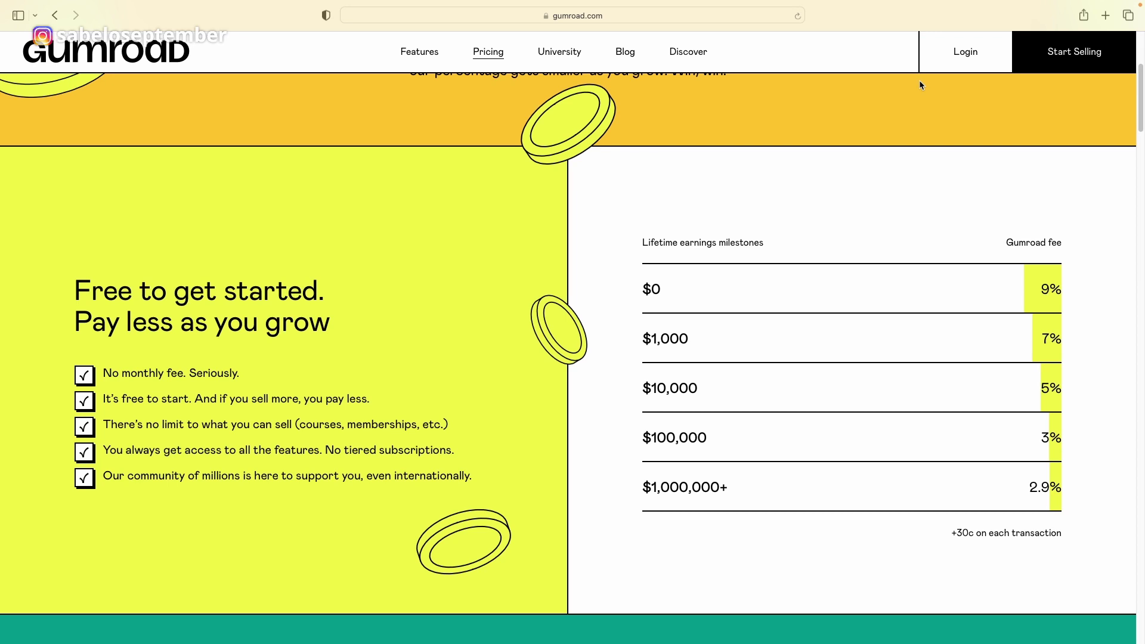
scroll(930, 280, "up", 5)
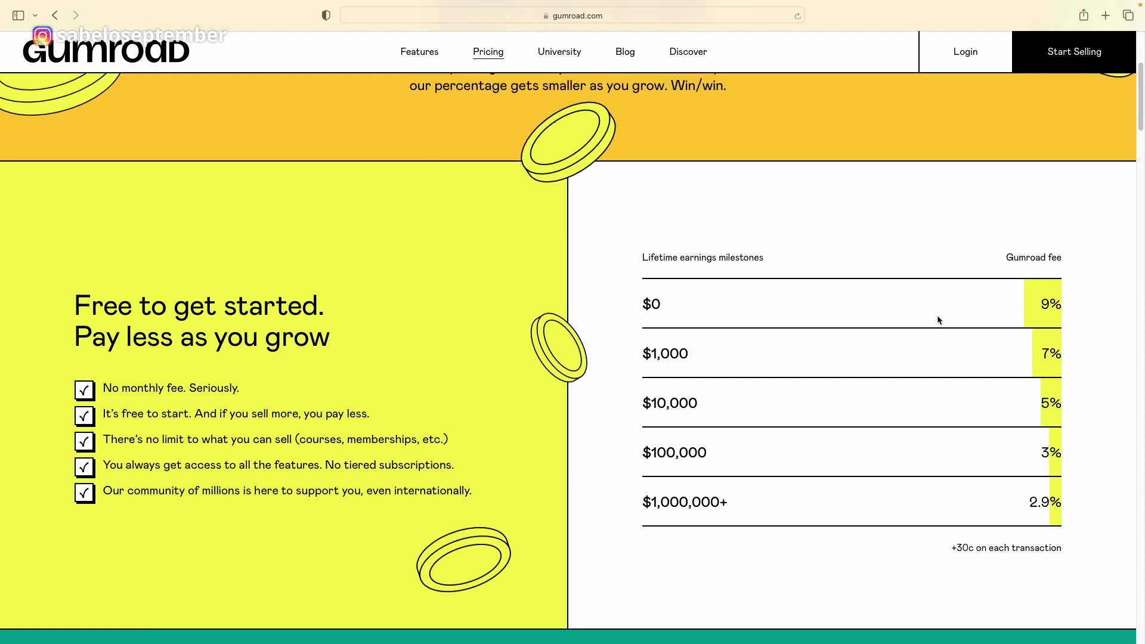
scroll(934, 350, "down", 3)
left_click_drag(1139, 96, 1135, 234)
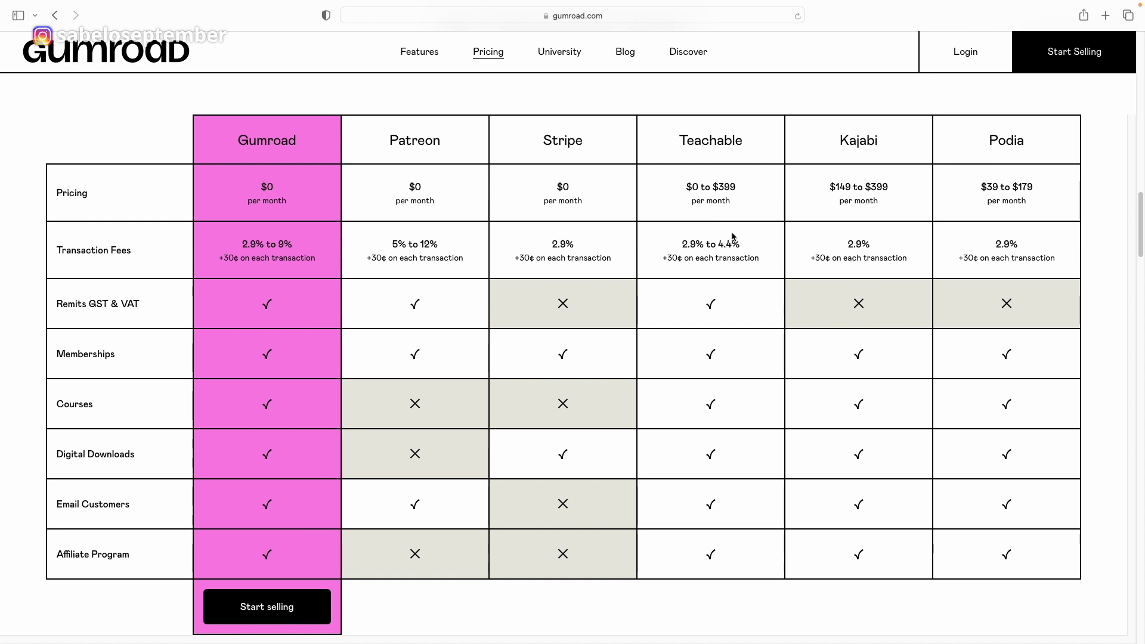
left_click_drag(1140, 232, 1140, 64)
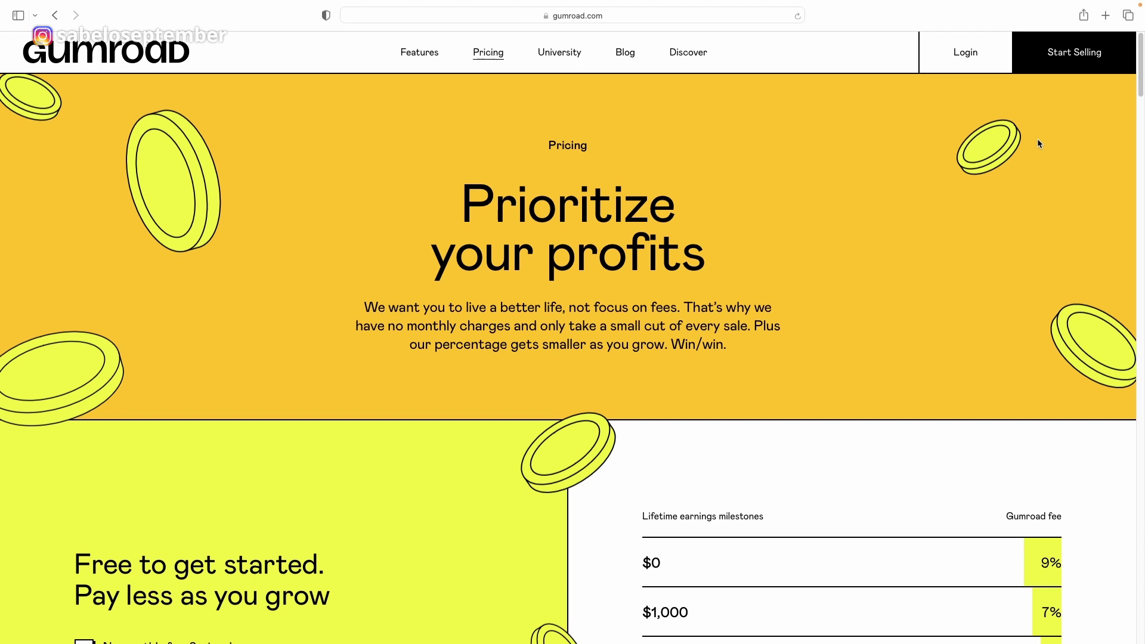
Create a seller account with the email and account password, and save the password to the iCloud Keychain.
left_click(1054, 48)
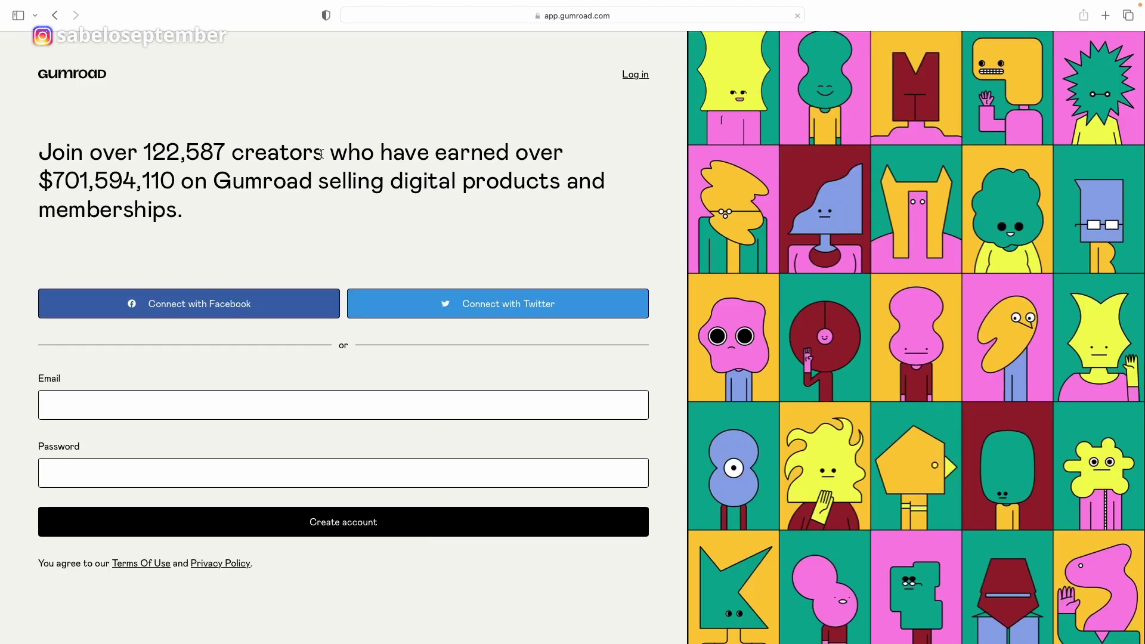
left_click(130, 403)
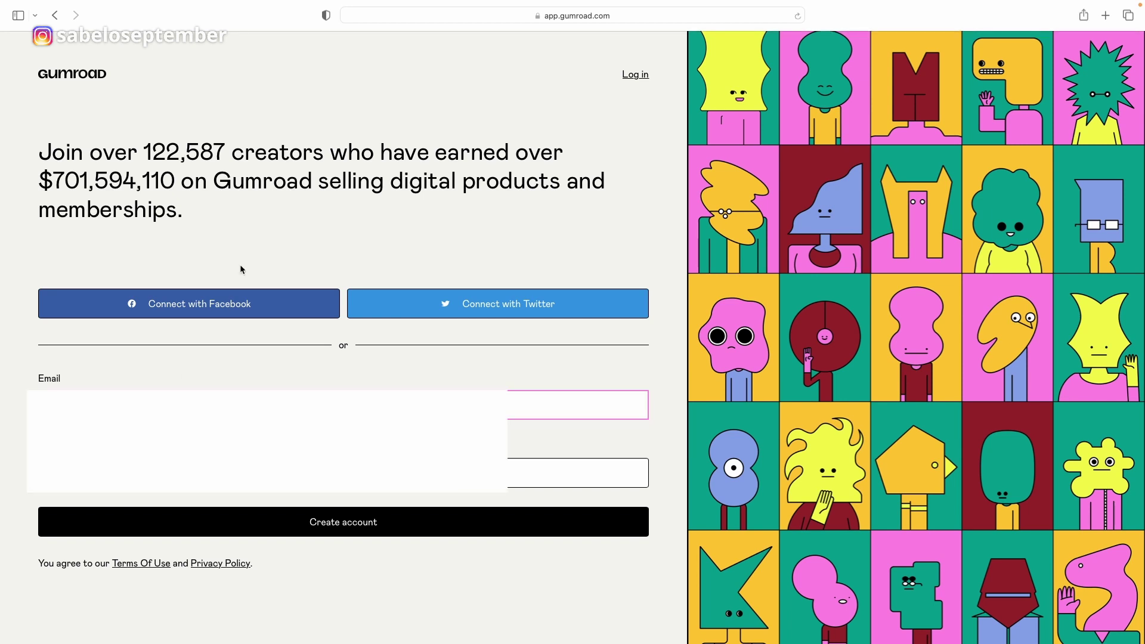
key("Return")
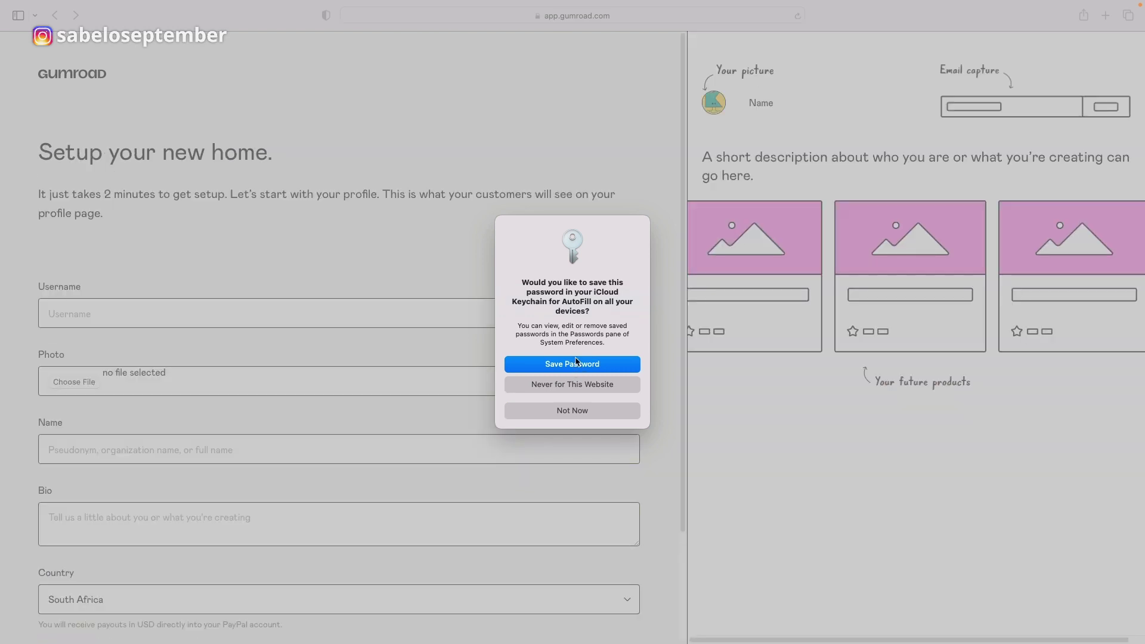
left_click(576, 363)
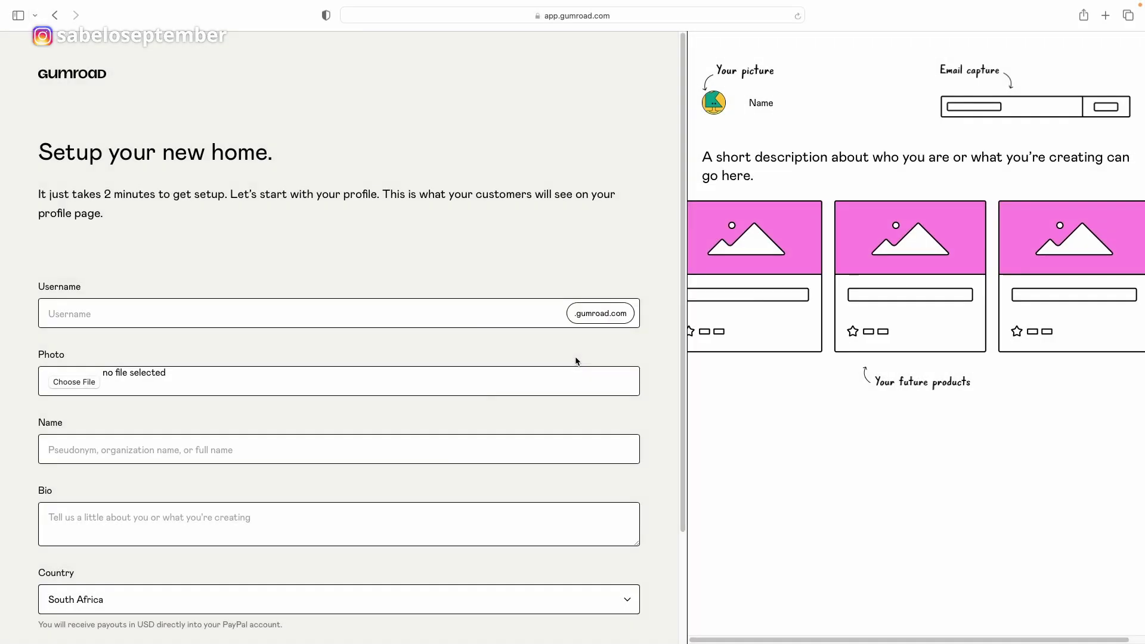
Set the new profile's username to newseller.
left_click(176, 324)
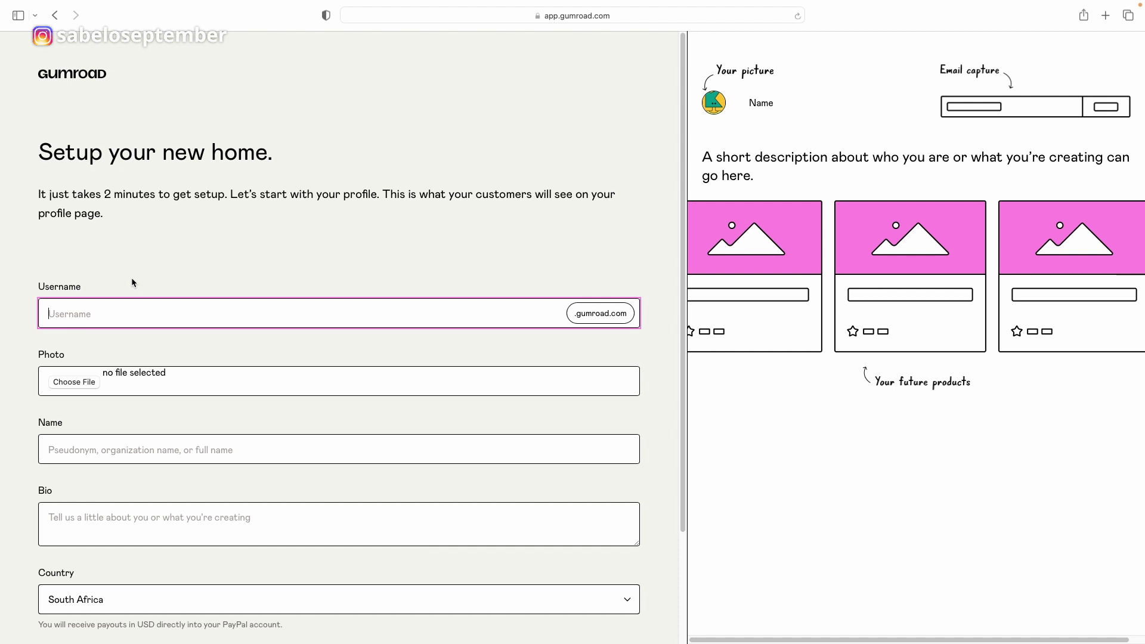
type("newonli")
key("BackSpace")
key("BackSpace")
key("BackSpace")
key("BackSpace")
key("BackSpace")
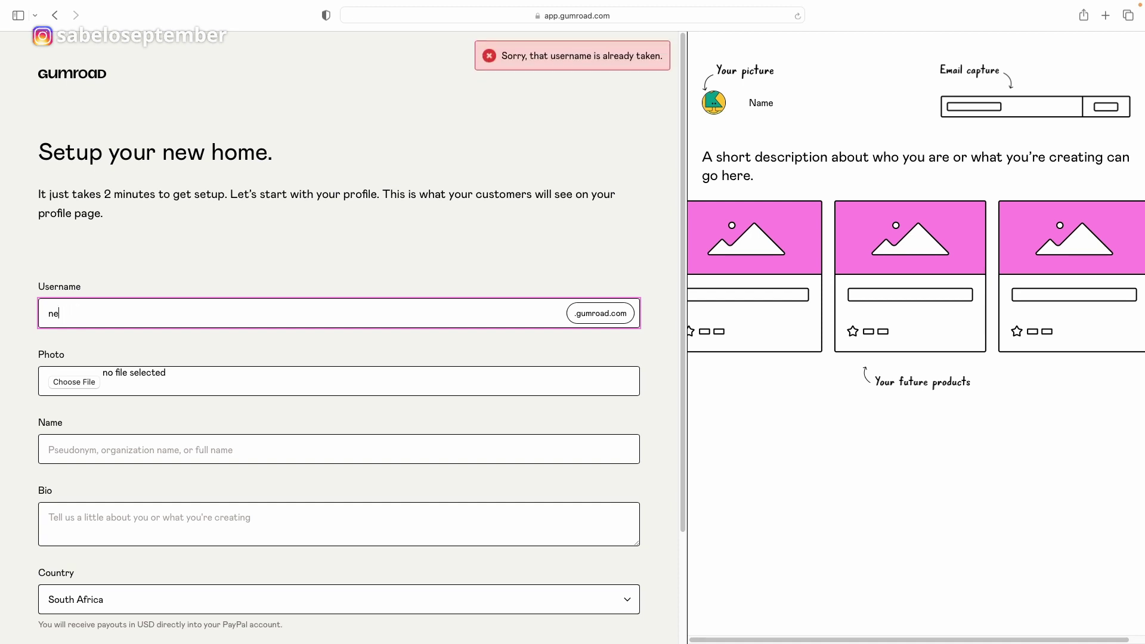
type("wseller")
left_click(250, 184)
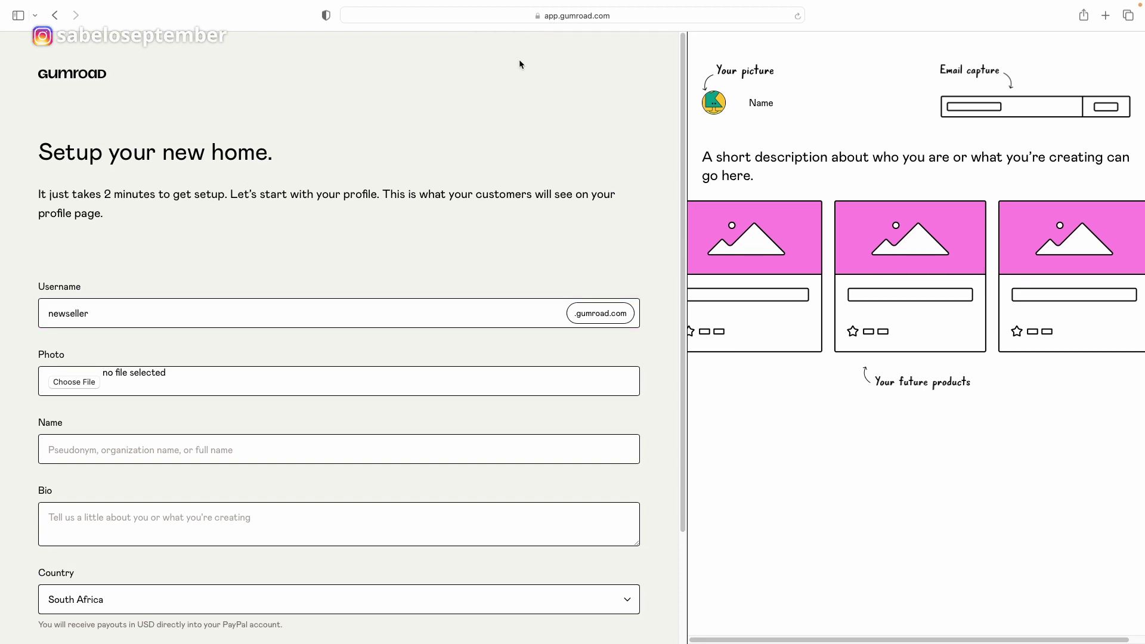
left_click(247, 316)
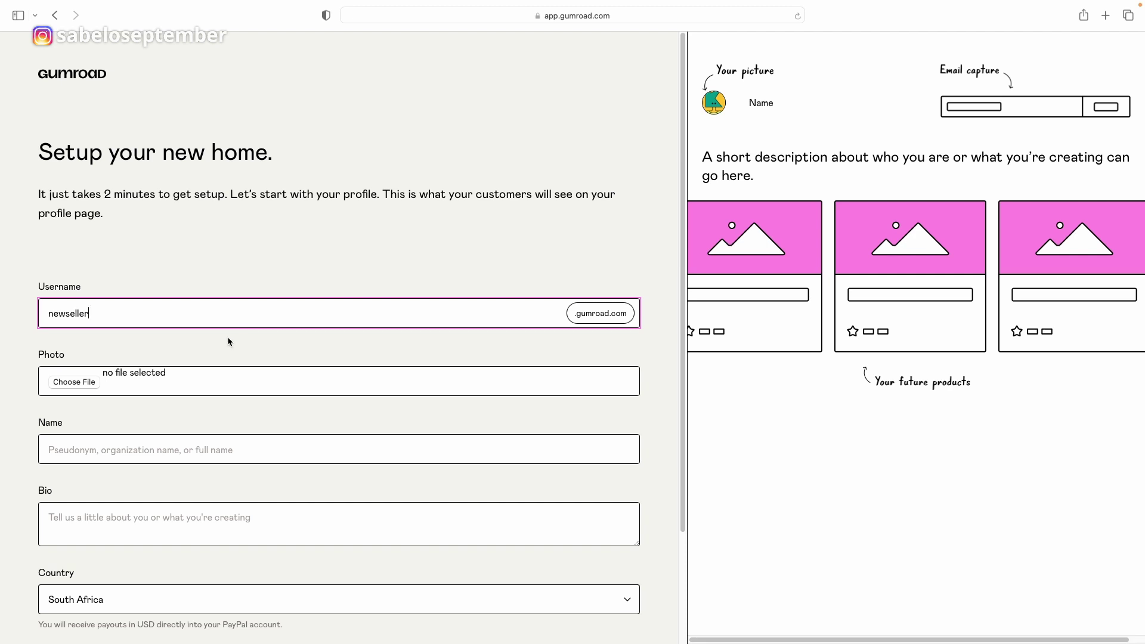
Upload 366A9763.jpg from a folder inside Documents as the profile photo.
left_click(74, 382)
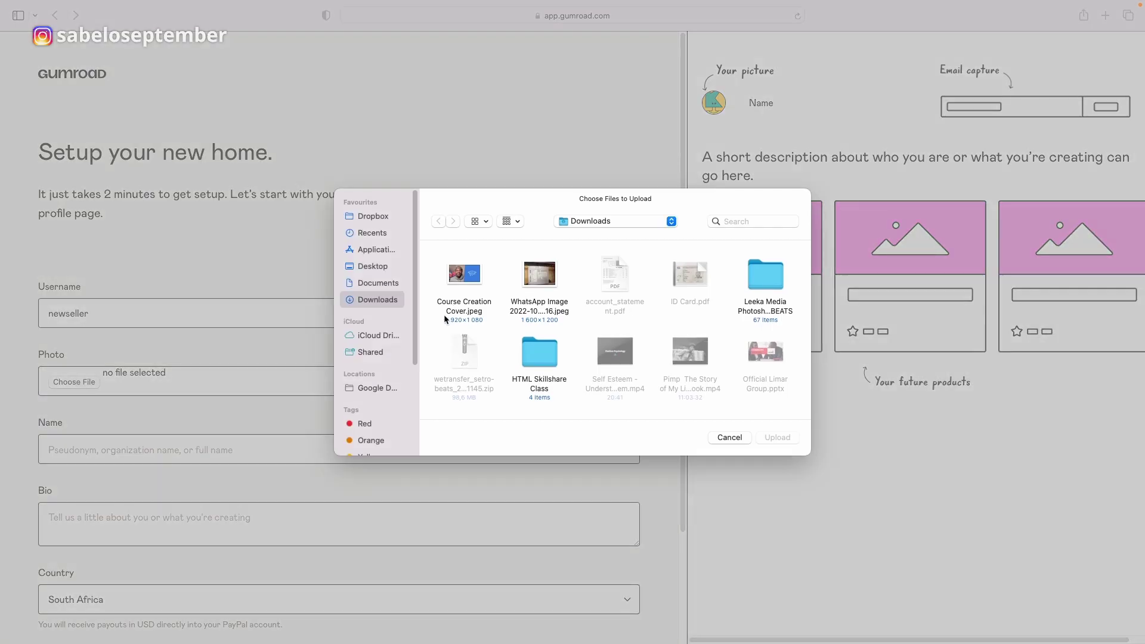
left_click(359, 282)
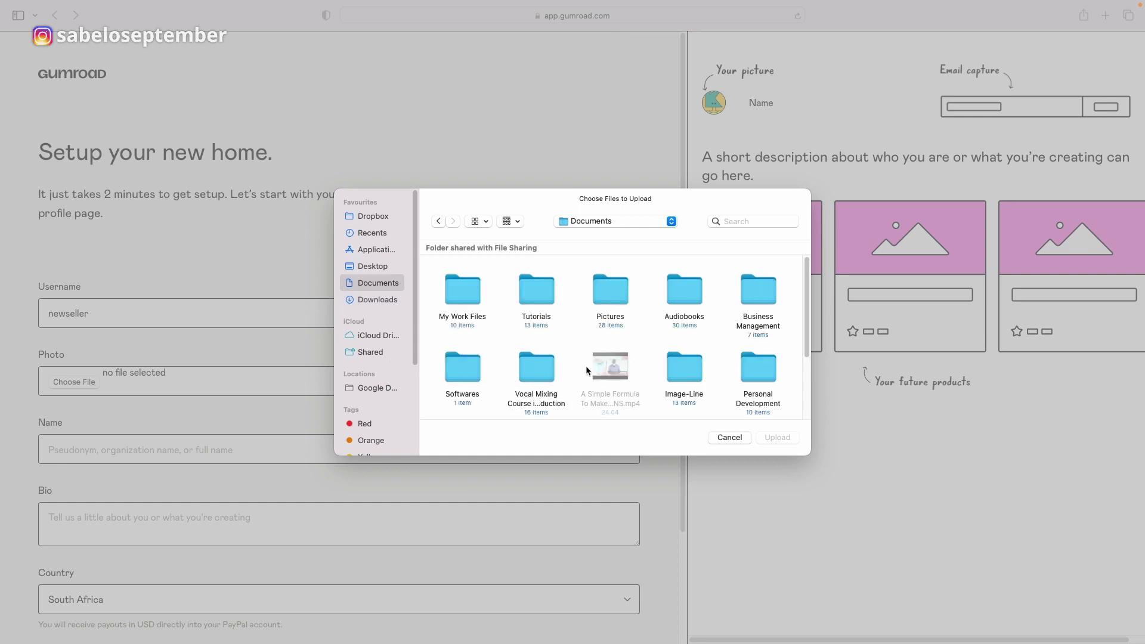
scroll(587, 370, "down", 3)
double_click(537, 331)
double_click(536, 292)
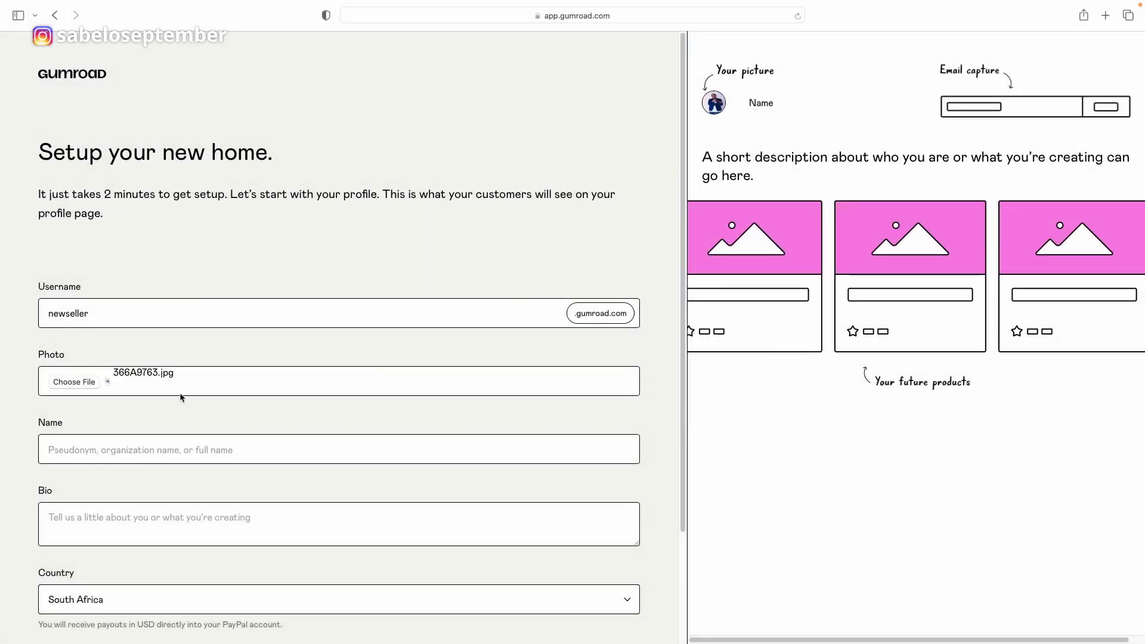
Enter the seller's display name and write the bio "I sell cool stuff".
scroll(126, 413, "down", 1)
left_click(169, 422)
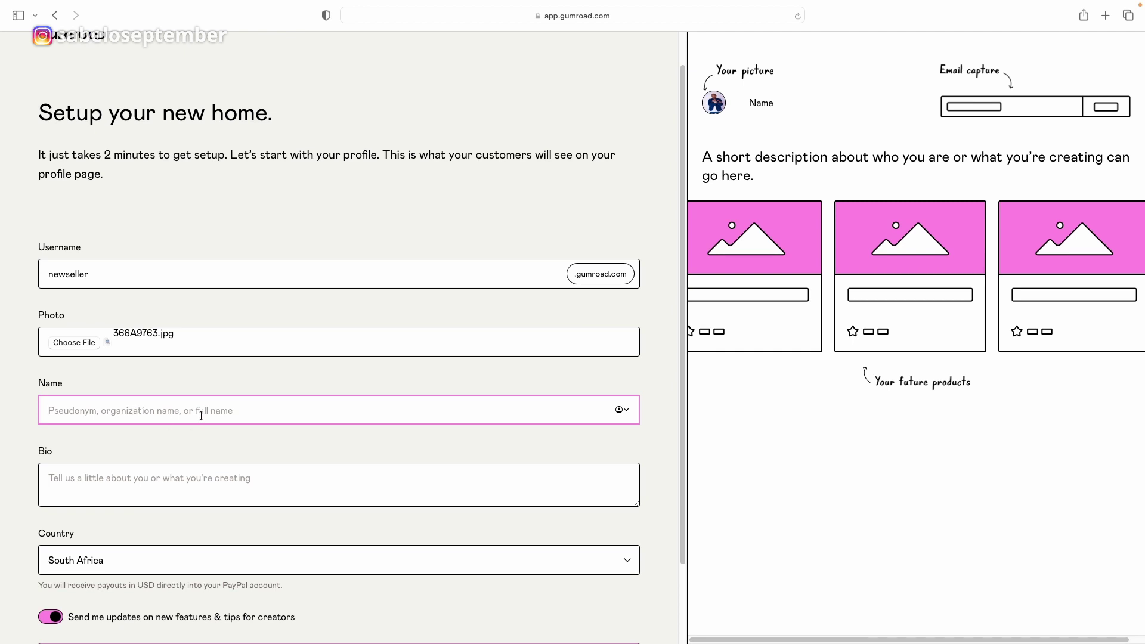
type("Sir")
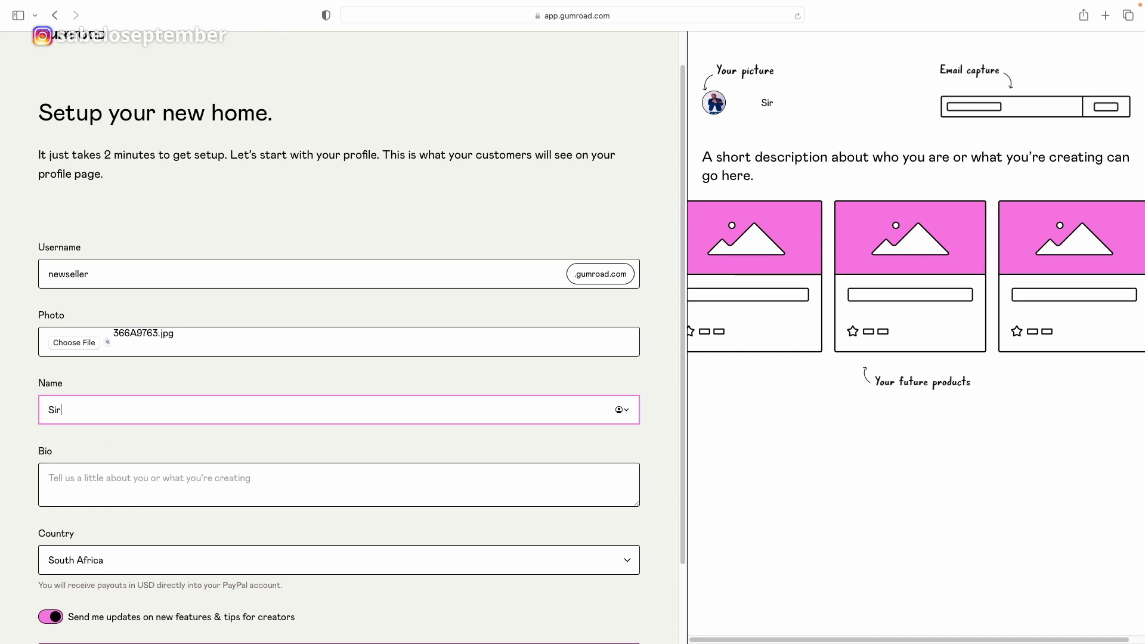
type(" September Digital")
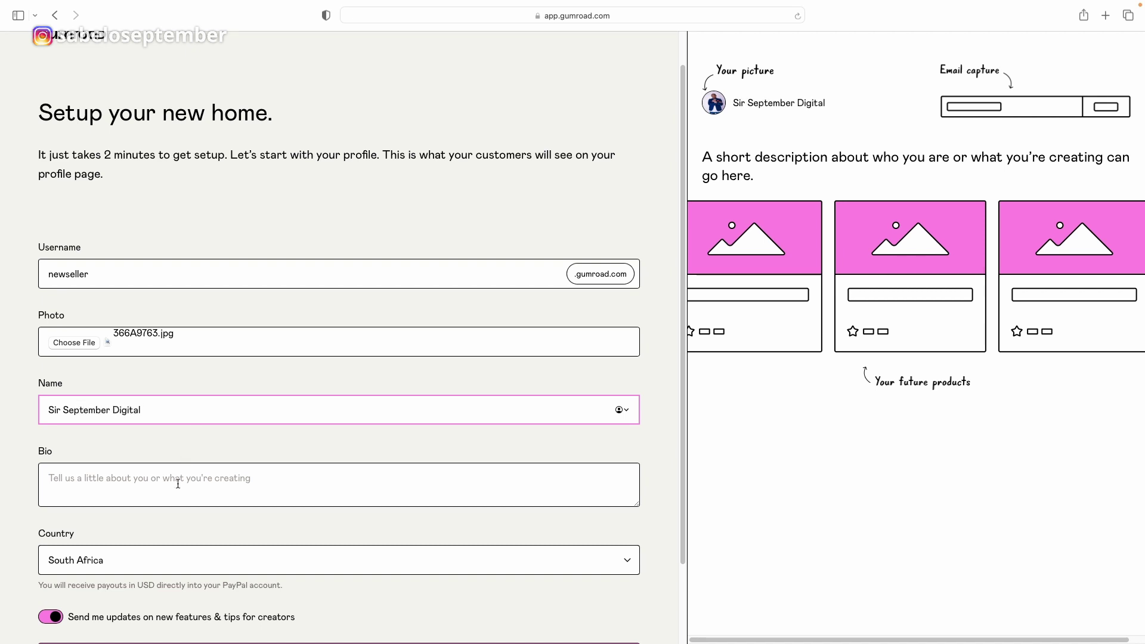
key("Tab")
type("I")
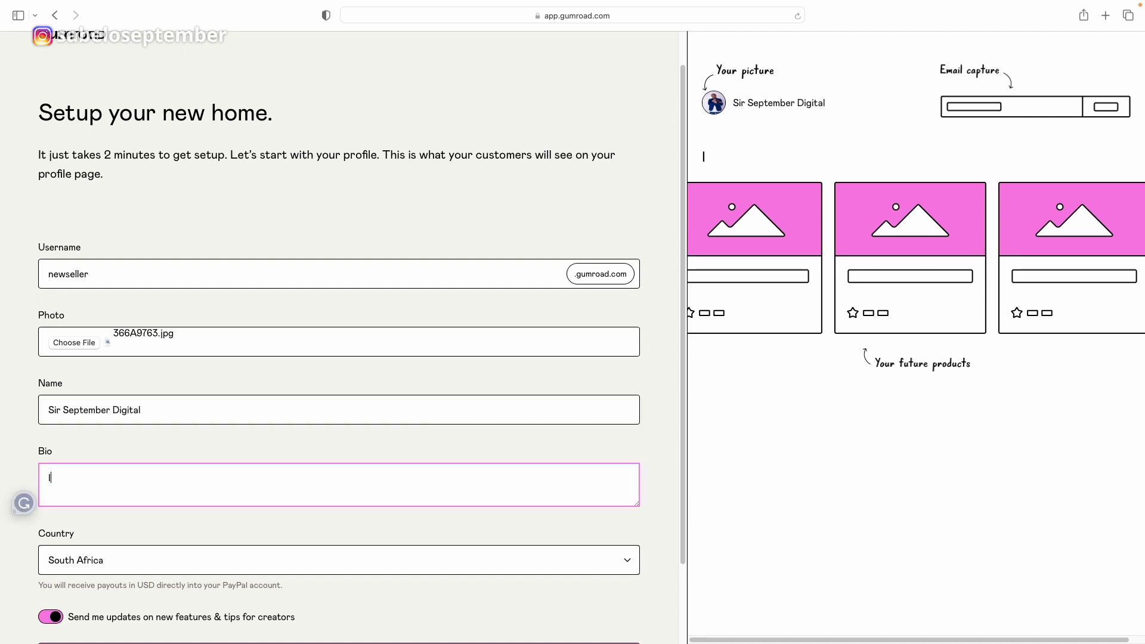
type(" sell cool")
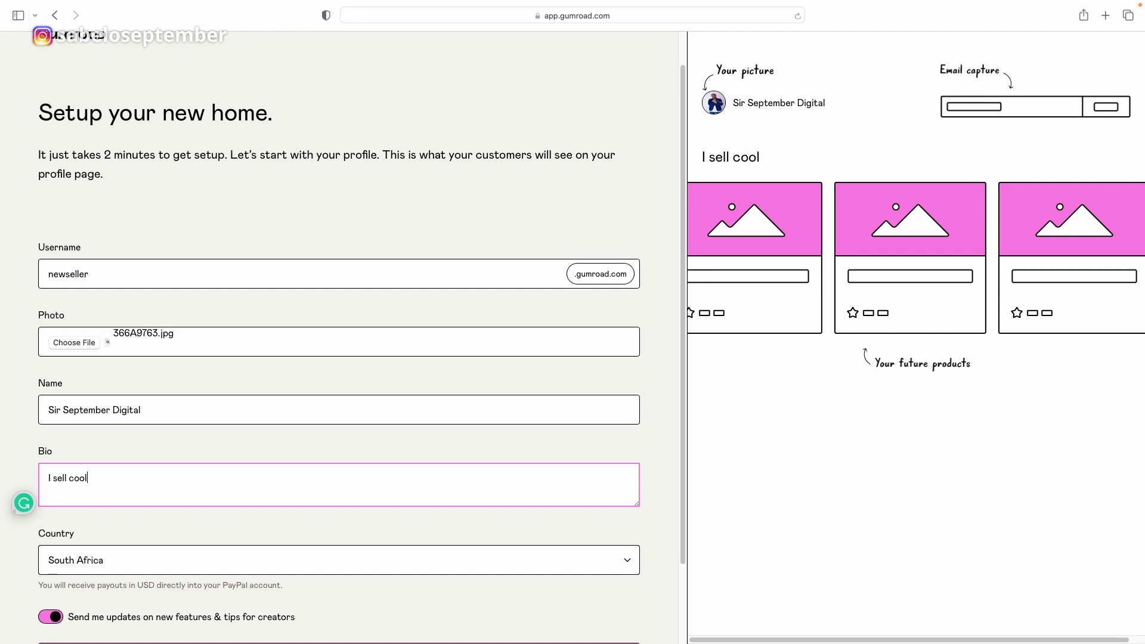
type(" stuff")
scroll(216, 563, "down", 1)
scroll(216, 563, "down", 2)
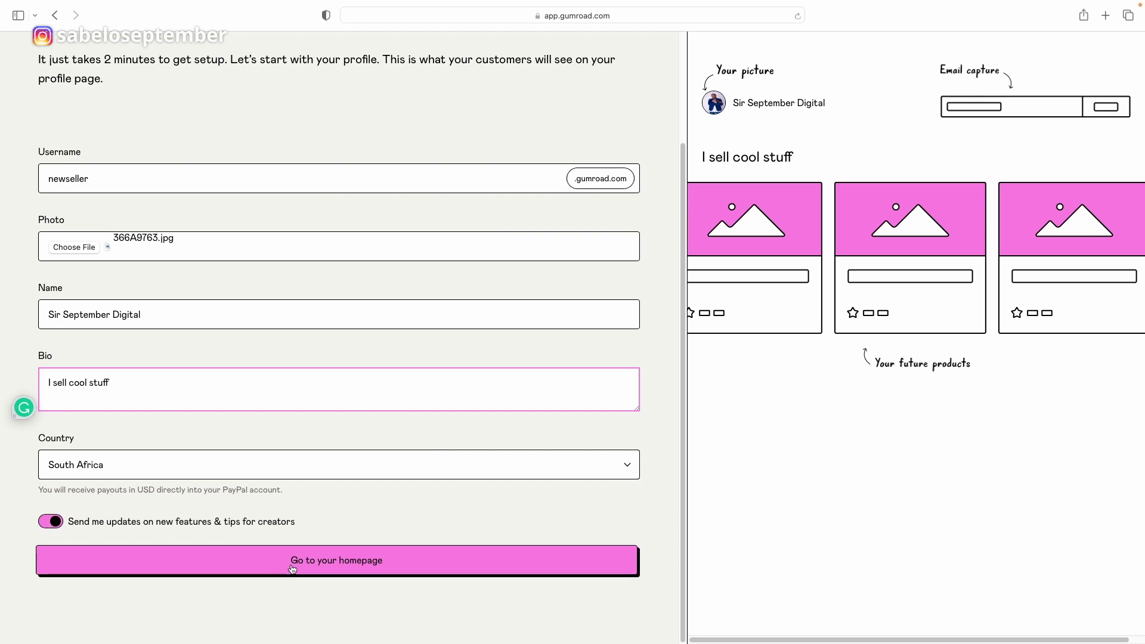
Submit the profile setup form, changing the username to newseller01 to complete the registration.
scroll(405, 425, "up", 5)
scroll(405, 425, "down", 5)
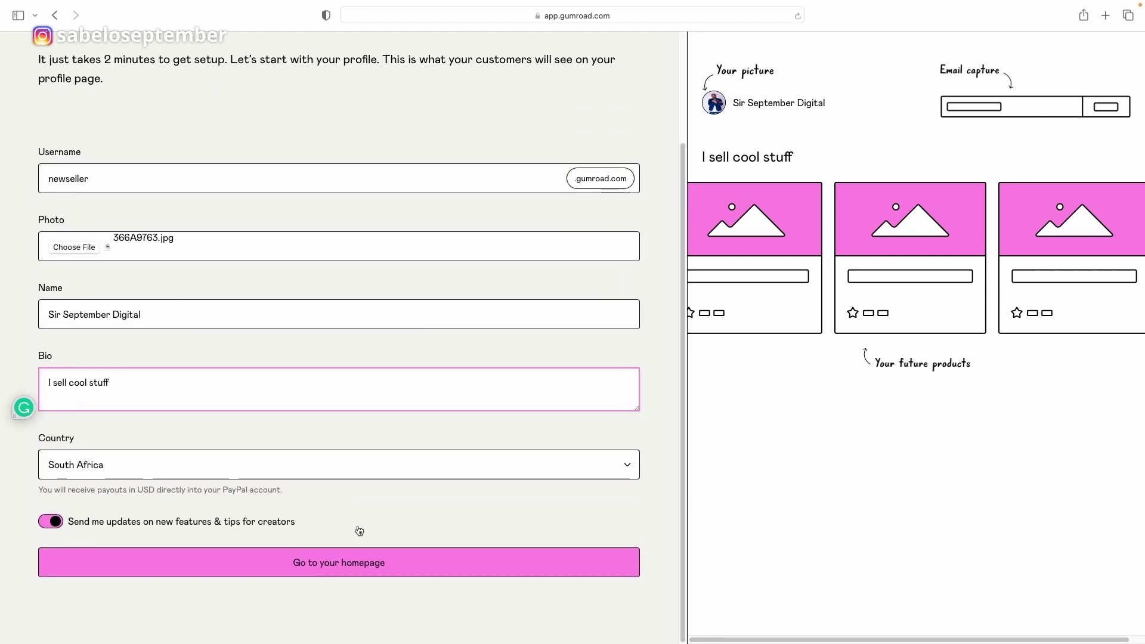
left_click(349, 564)
left_click(358, 188)
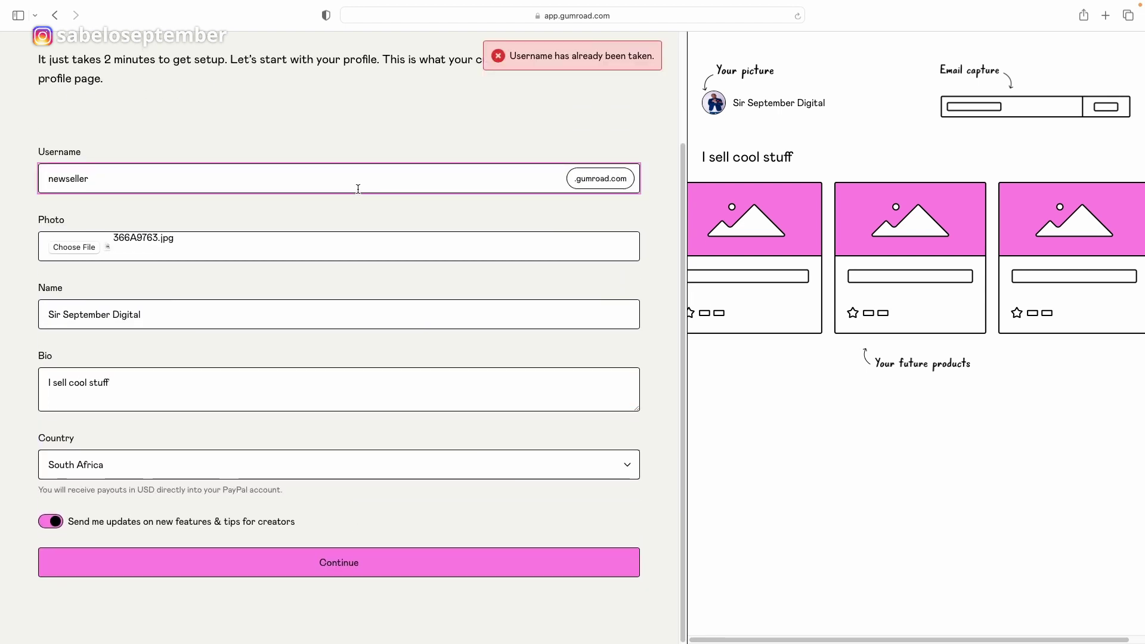
type("01")
left_click(384, 567)
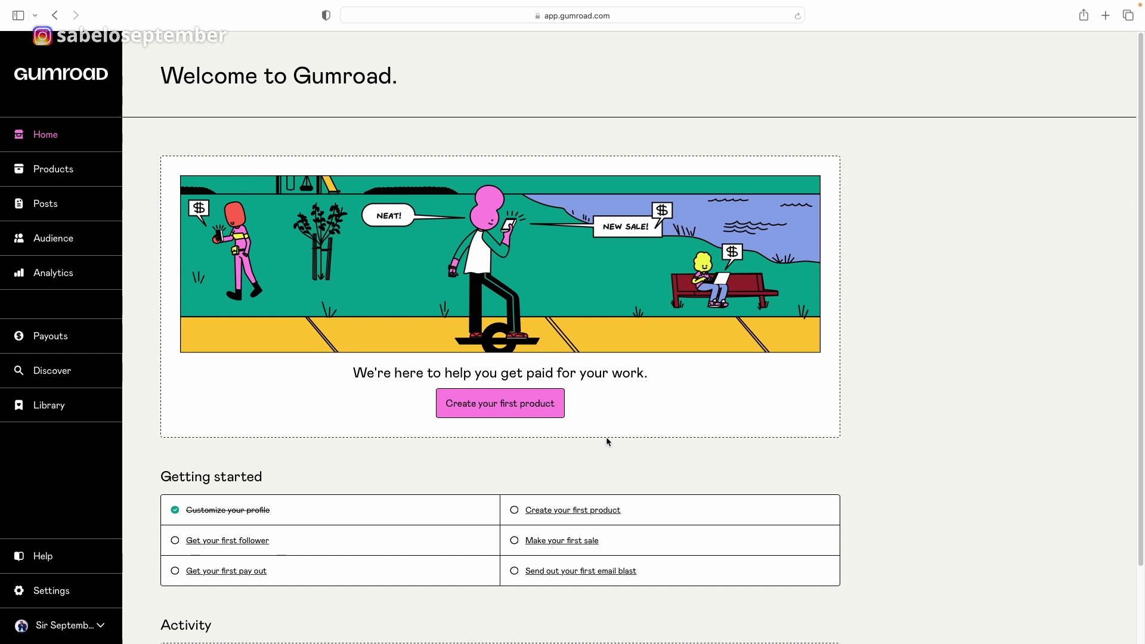
Start the first product as a Course or tutorial and name it "Make Money Selling Courses".
left_click(562, 512)
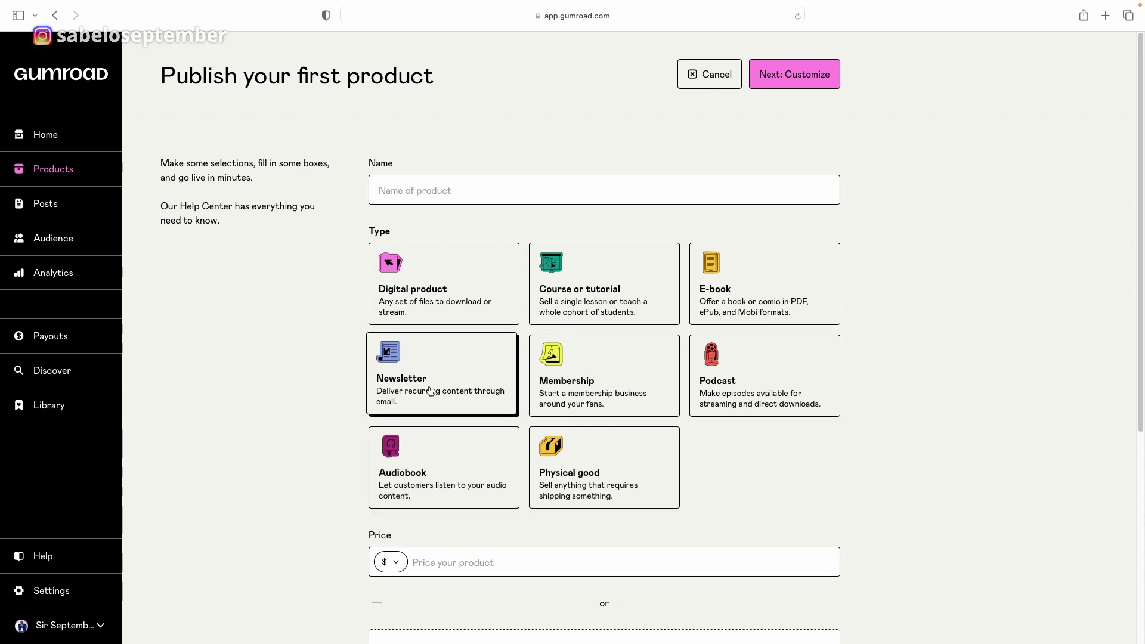
left_click(622, 288)
left_click(416, 187)
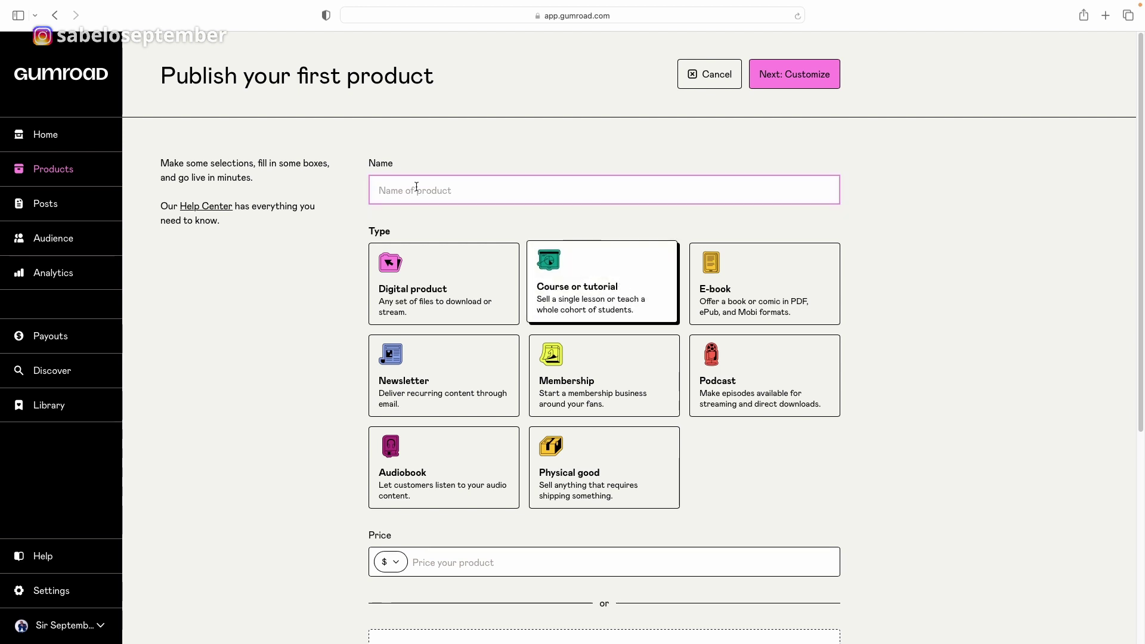
type("Make Money ")
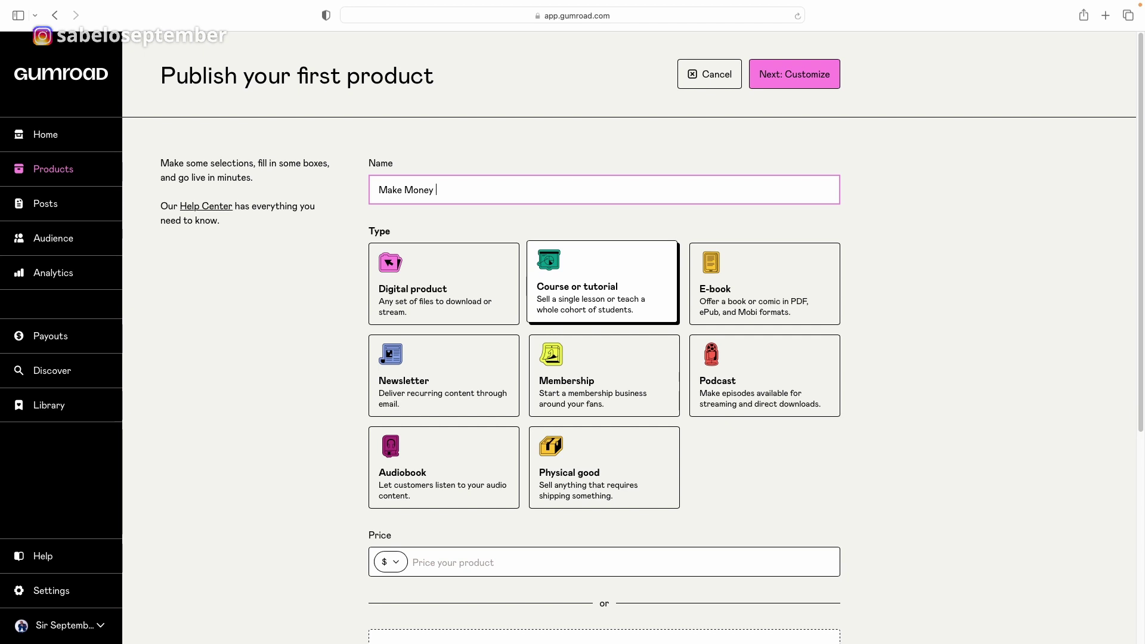
type("Selling cvours")
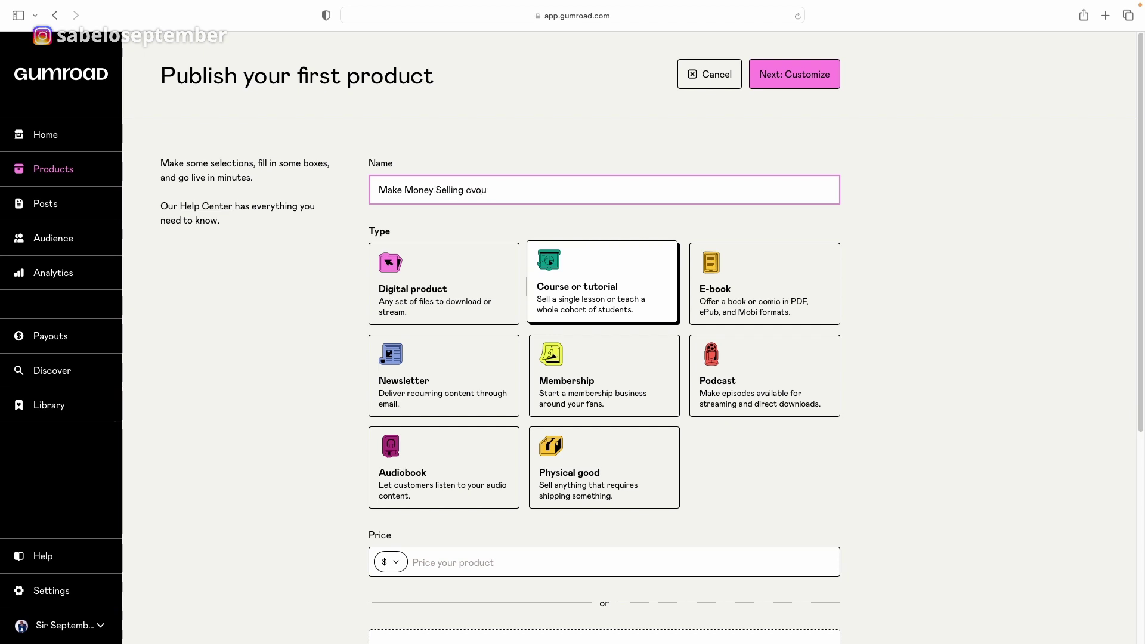
key("BackSpace")
key("BackSpace")
key("BackSpace")
key("BackSpace")
key("BackSpace")
key("BackSpace")
type("Courses")
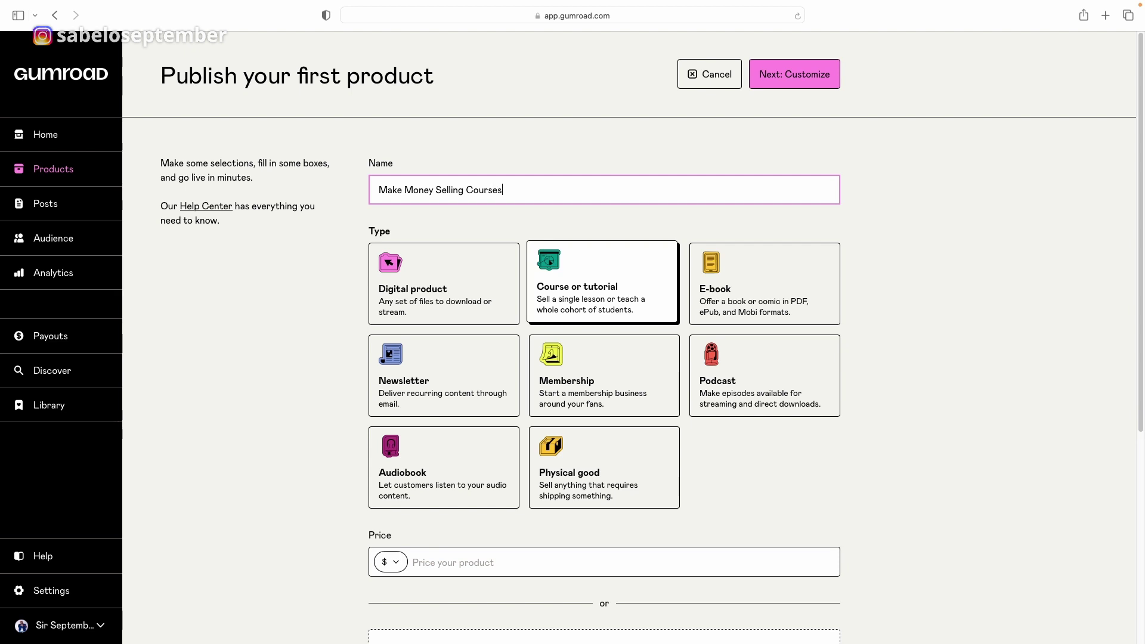
Price the course at $100 and continue to its customization page.
scroll(753, 524, "down", 2)
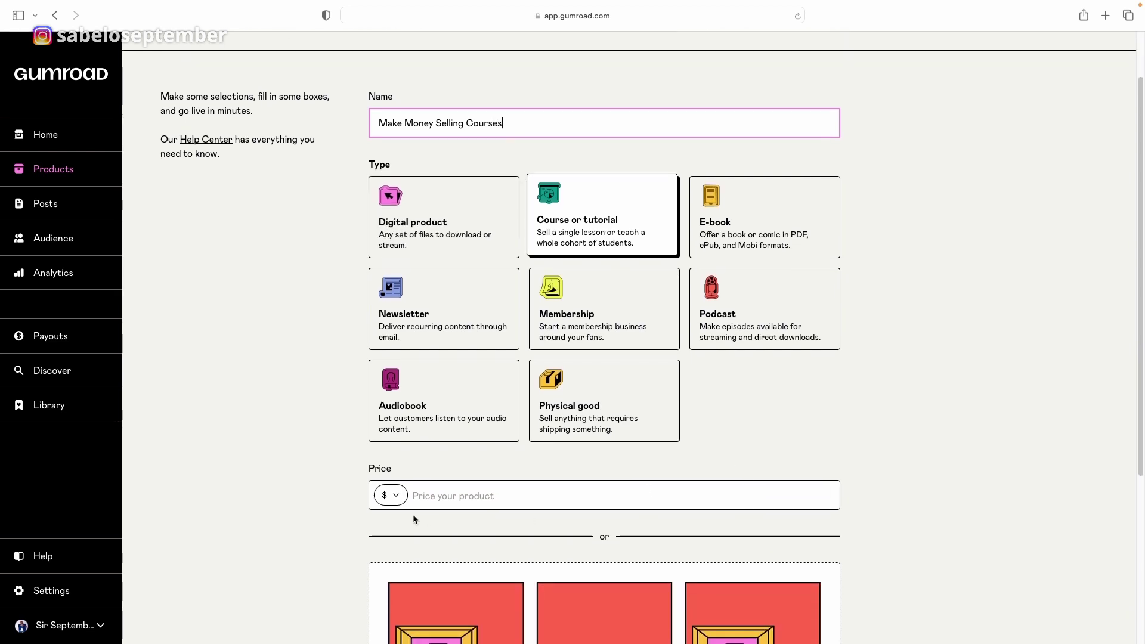
left_click(429, 498)
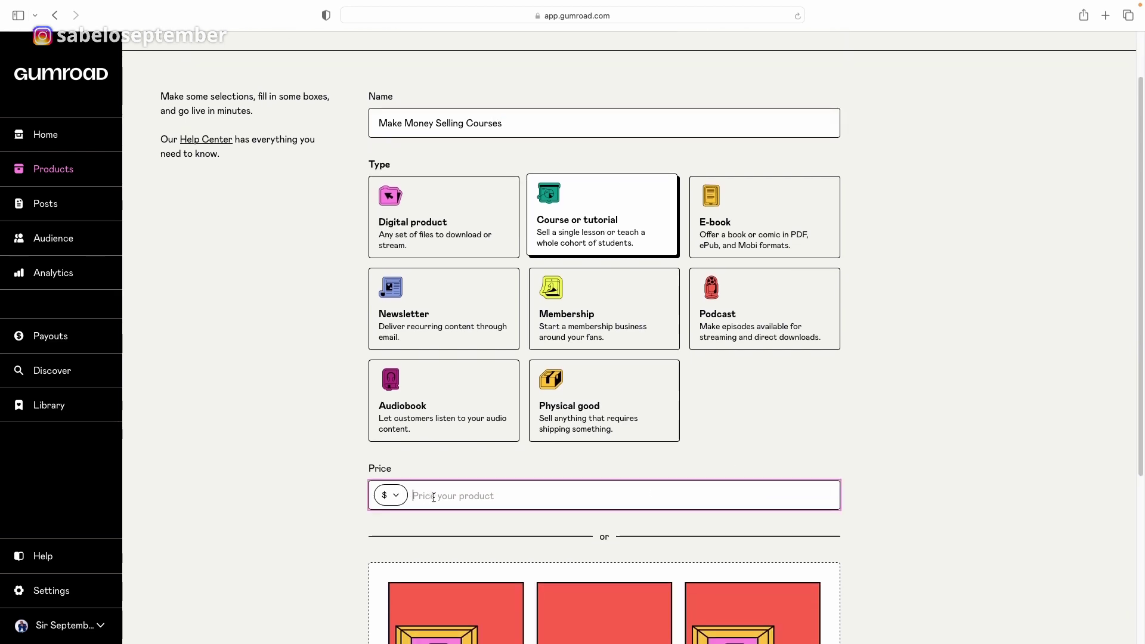
type("100")
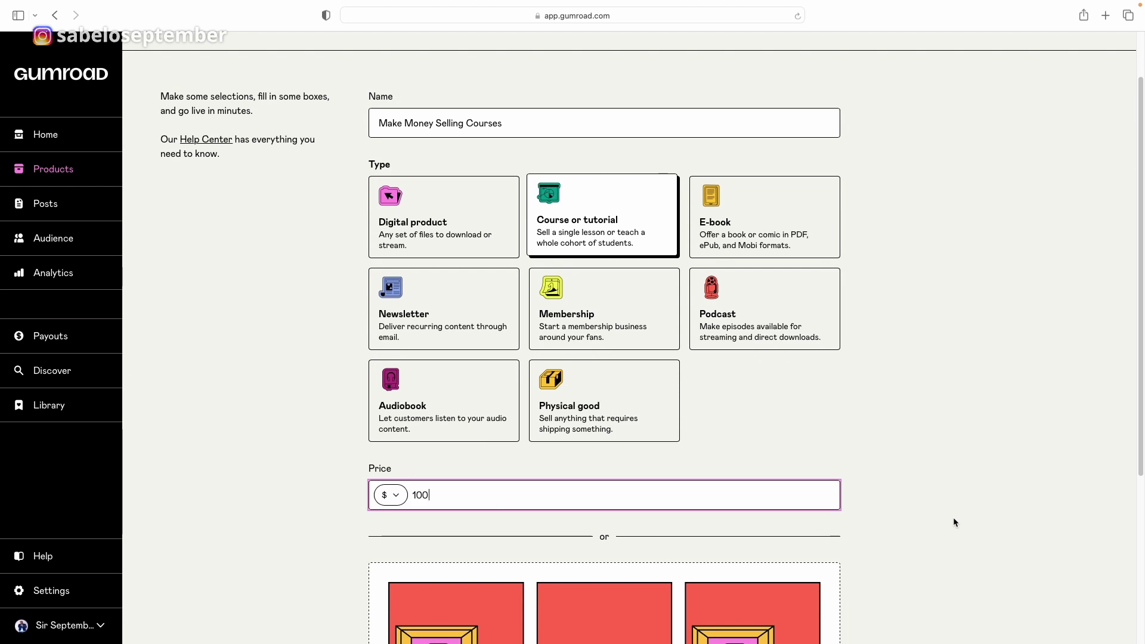
scroll(953, 521, "up", 2)
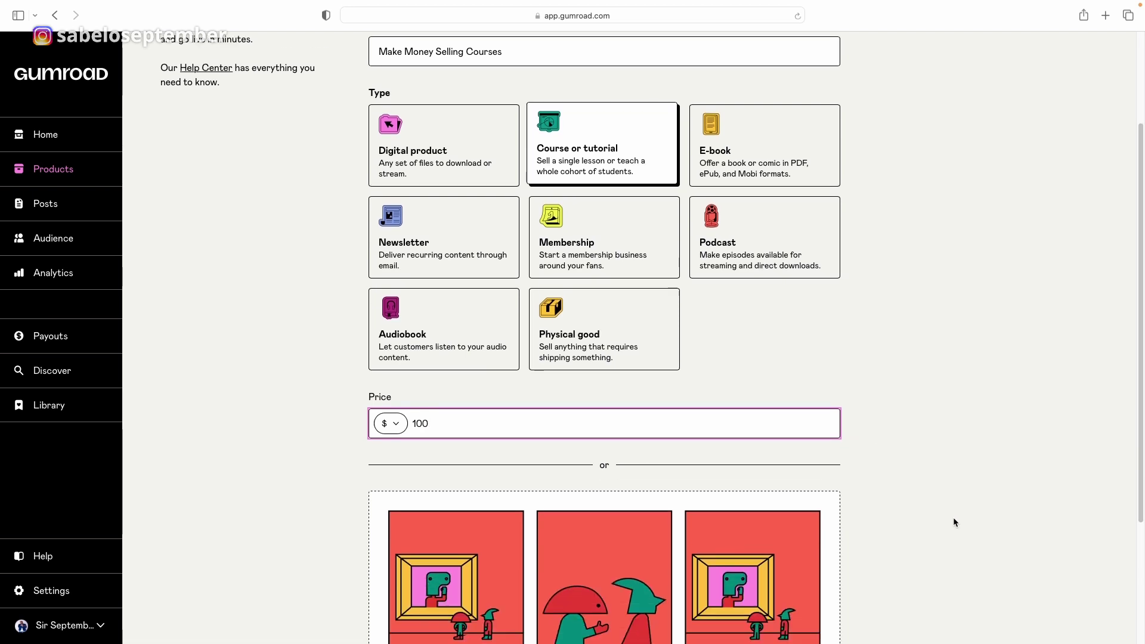
left_click(790, 77)
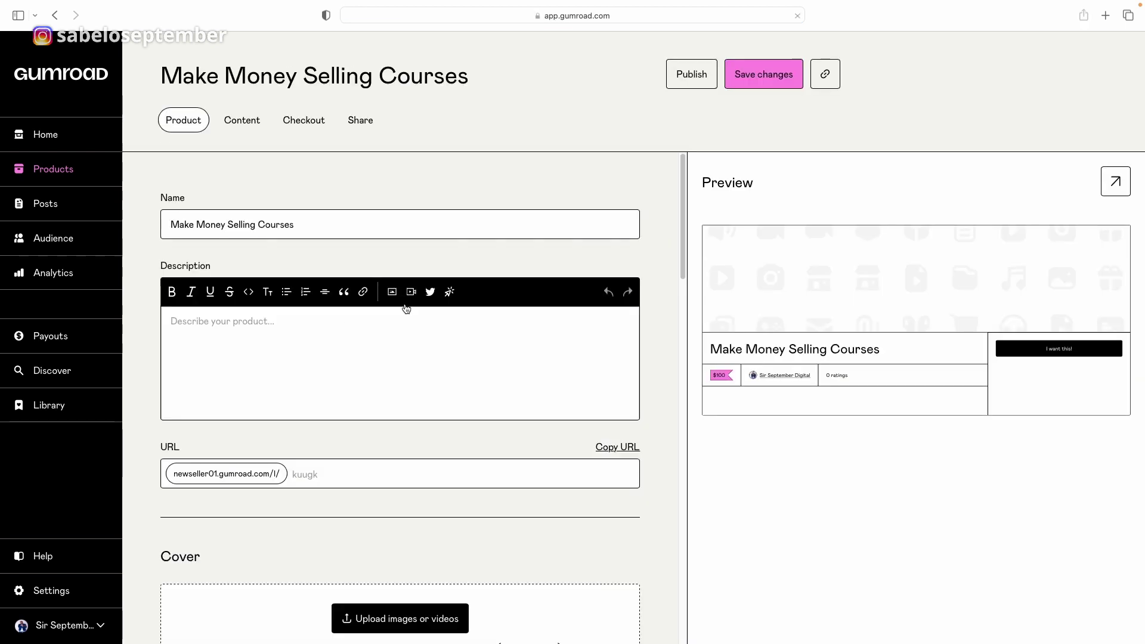
Set the custom ending of the product's URL to "courseforpassive".
scroll(455, 396, "down", 2)
left_click(323, 411)
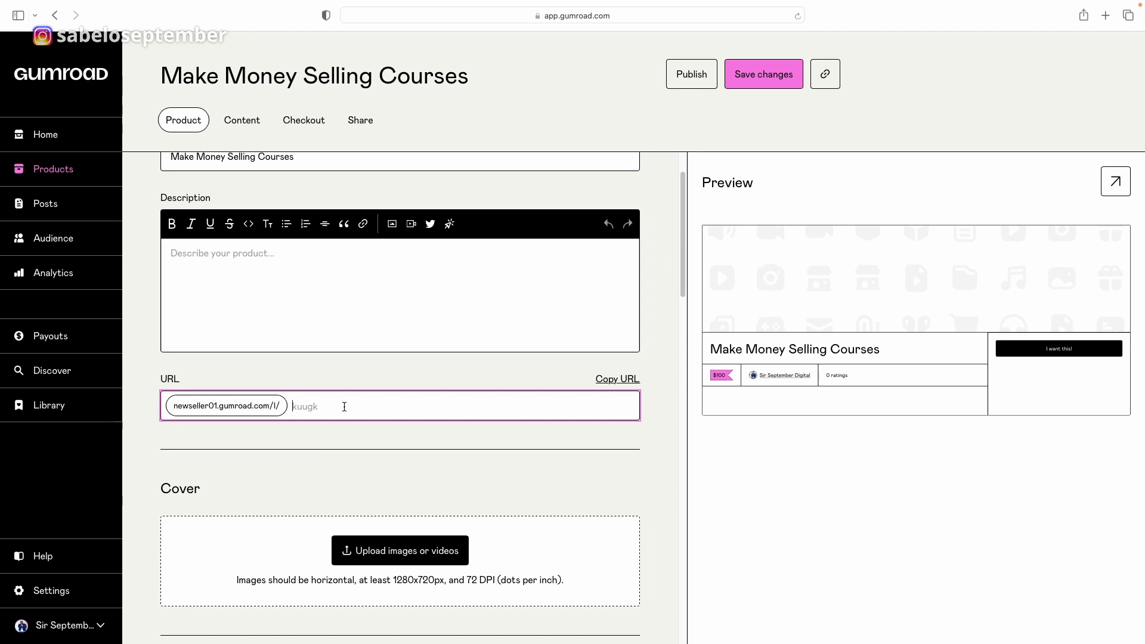
type("courseforpassive")
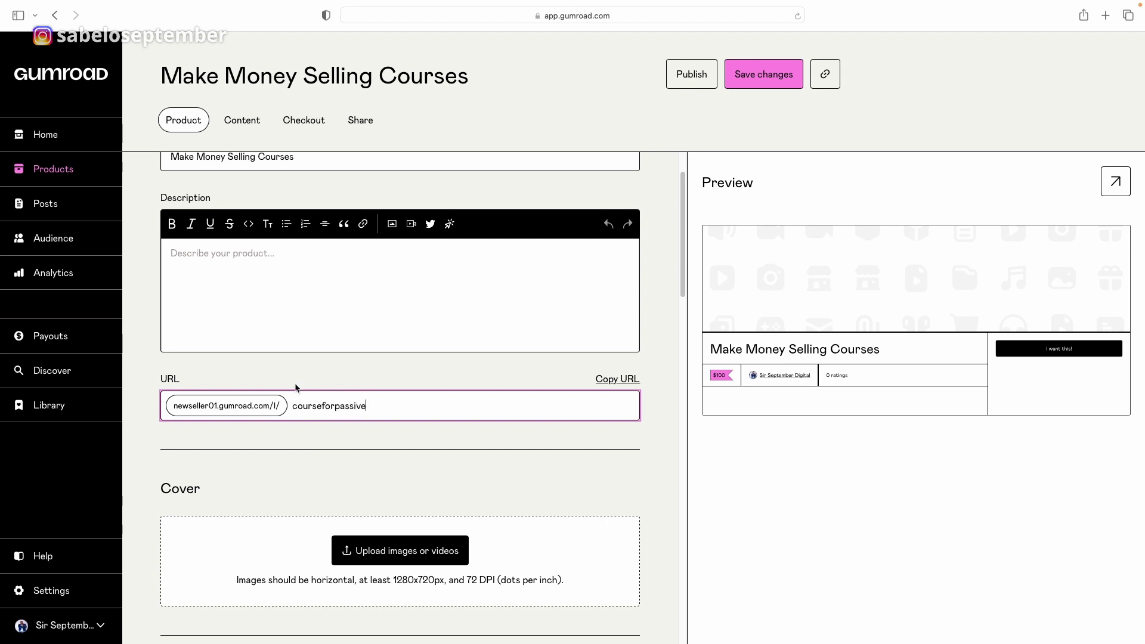
left_click(332, 292)
scroll(325, 297, "up", 1)
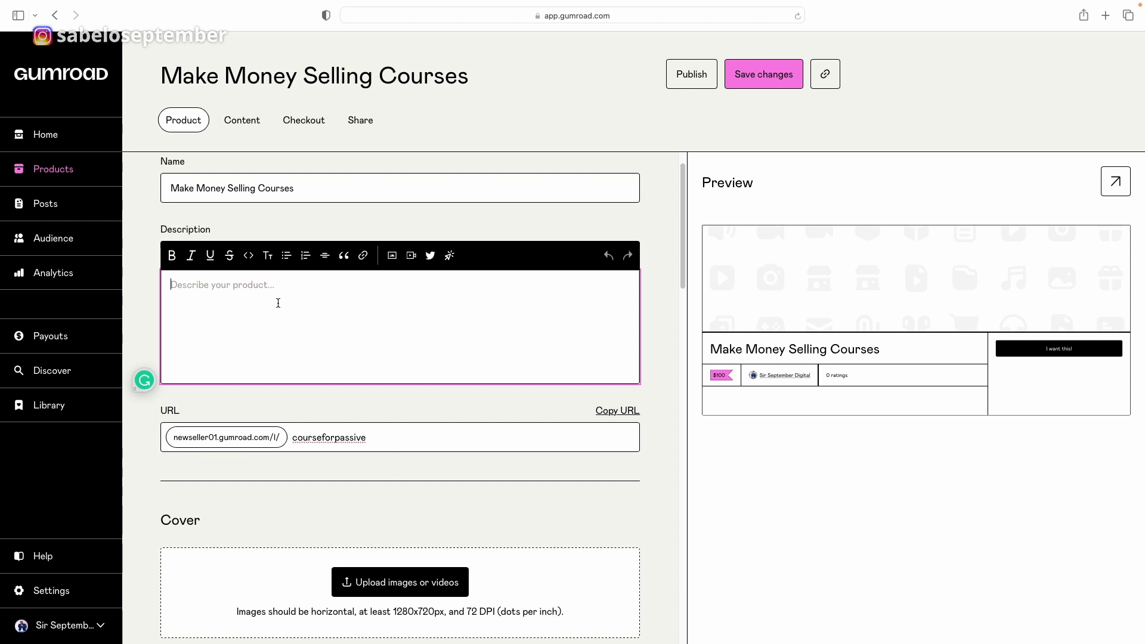
Upload a cover image for the product from the Gumroad Tutorial folder on the Desktop.
scroll(332, 373, "down", 5)
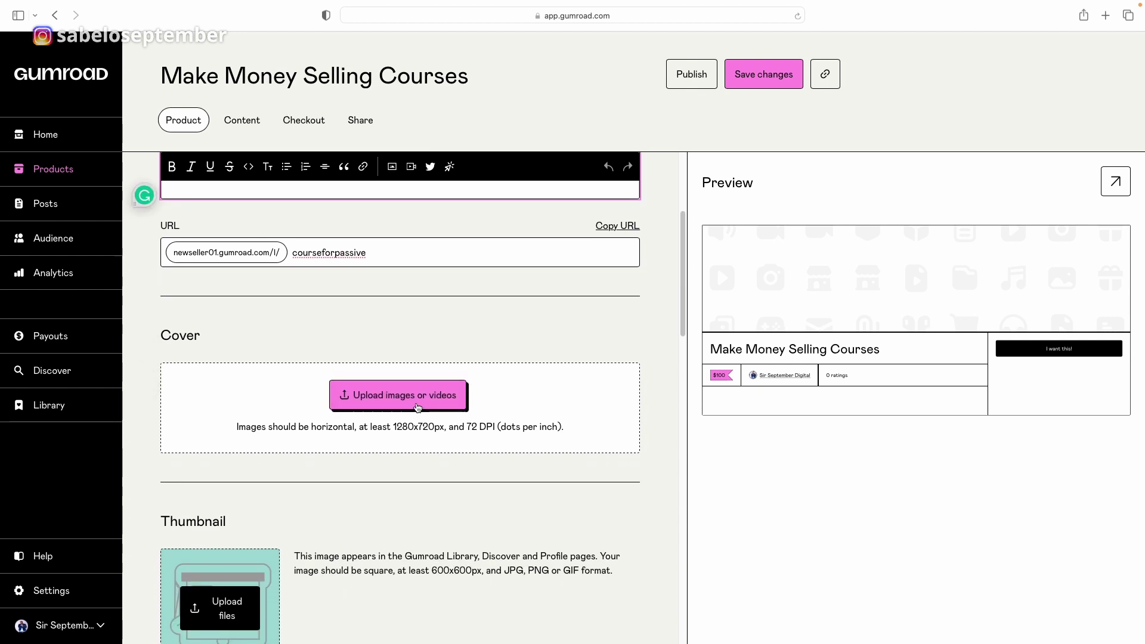
left_click(418, 407)
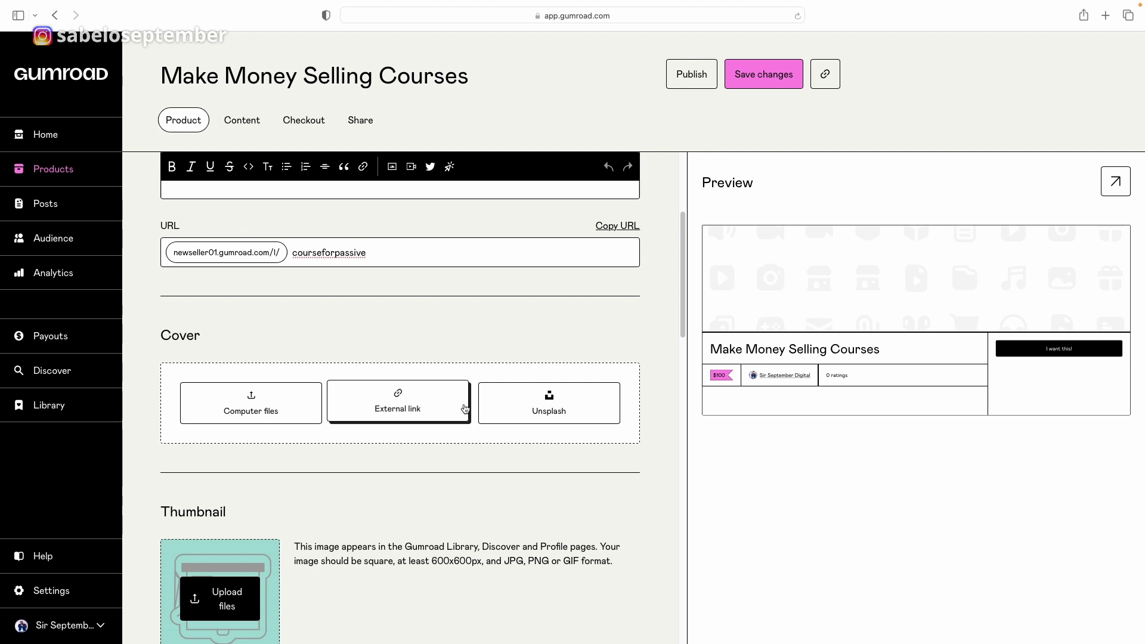
left_click(248, 417)
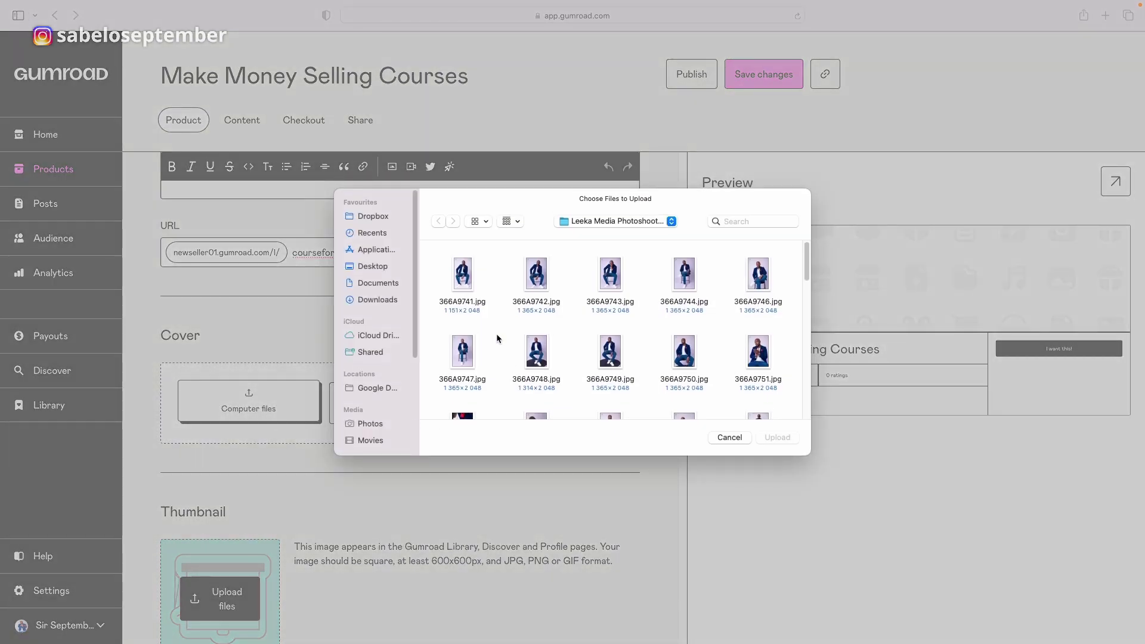
left_click(372, 267)
scroll(610, 323, "down", 1)
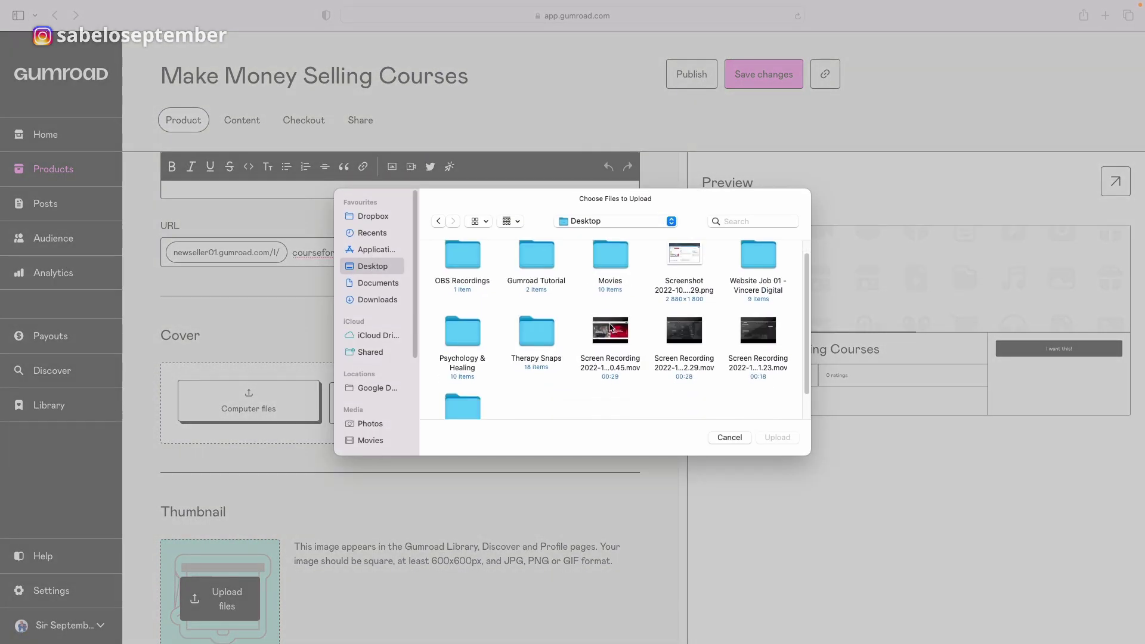
double_click(542, 246)
double_click(448, 274)
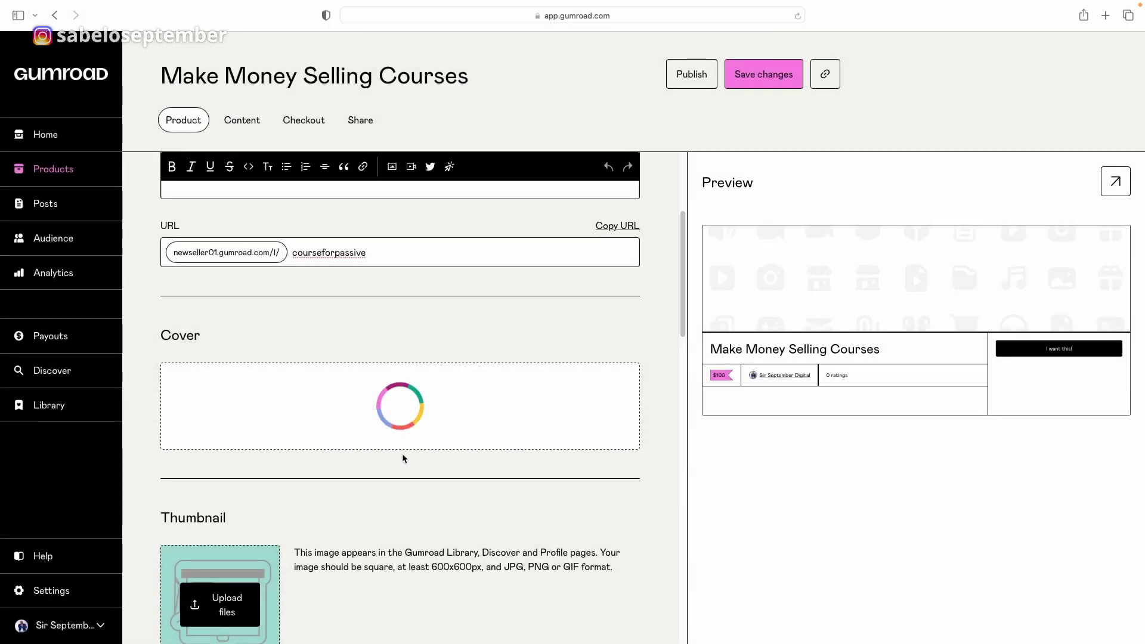
Try the call to action as "Pay" and "Buy this", and return it to "I want this!".
scroll(403, 458, "down", 2)
scroll(404, 458, "down", 1)
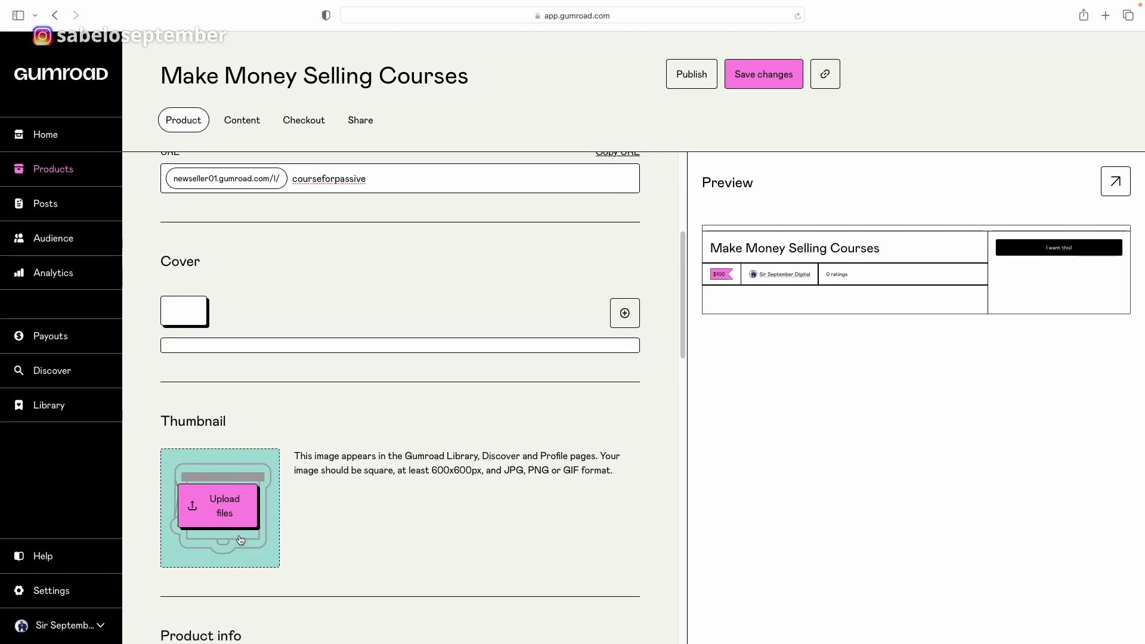
scroll(374, 416, "down", 10)
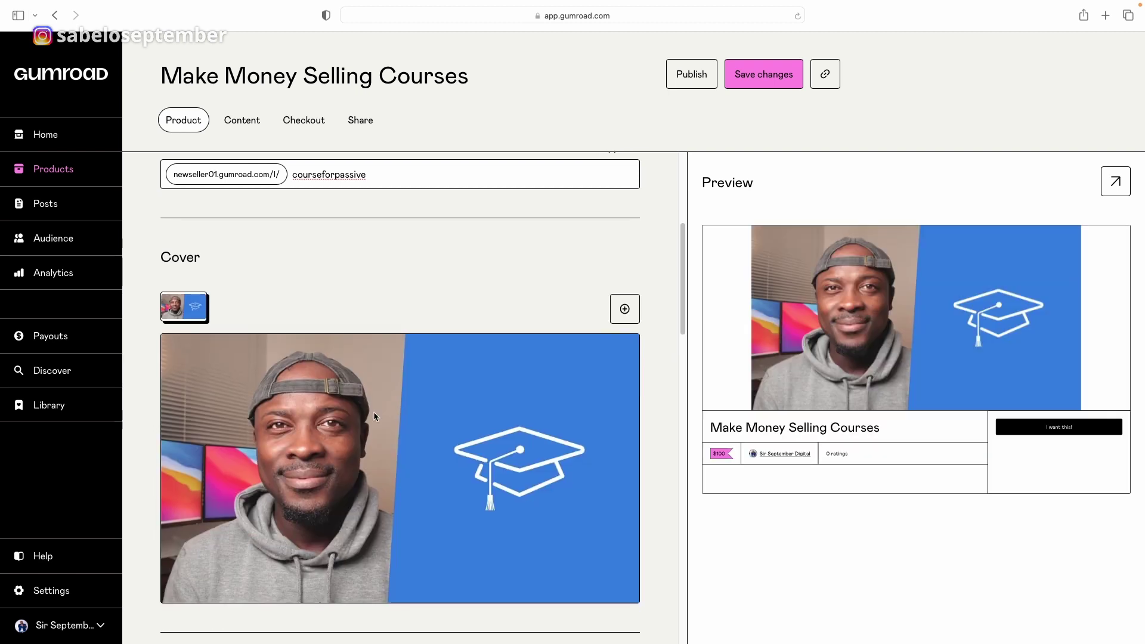
scroll(350, 386, "down", 3)
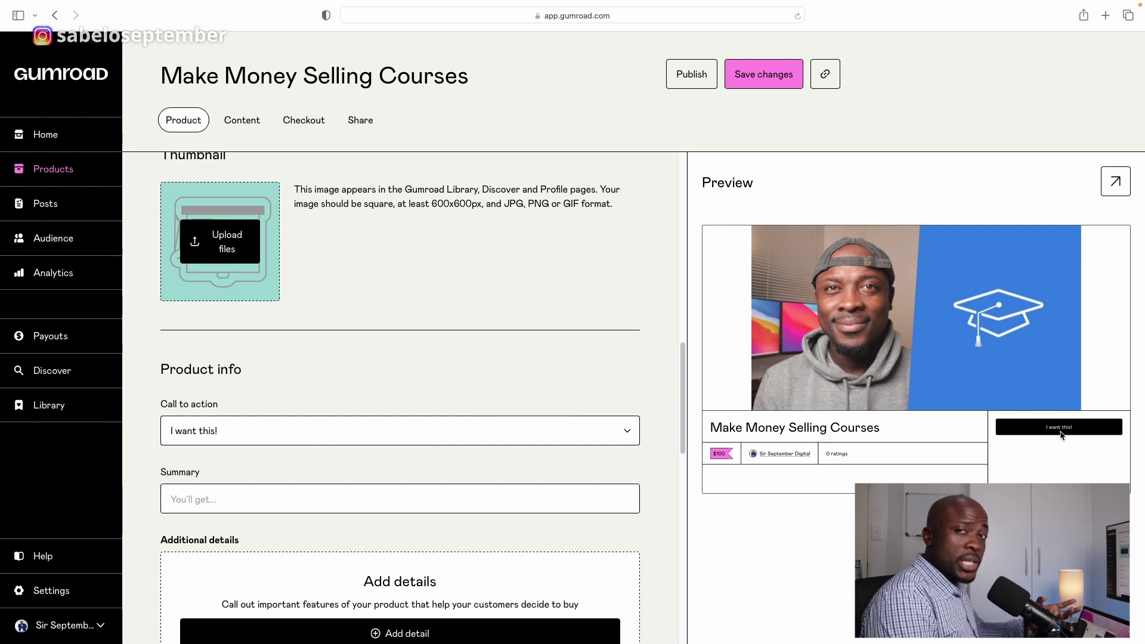
left_click(503, 432)
left_click(420, 456)
left_click(399, 431)
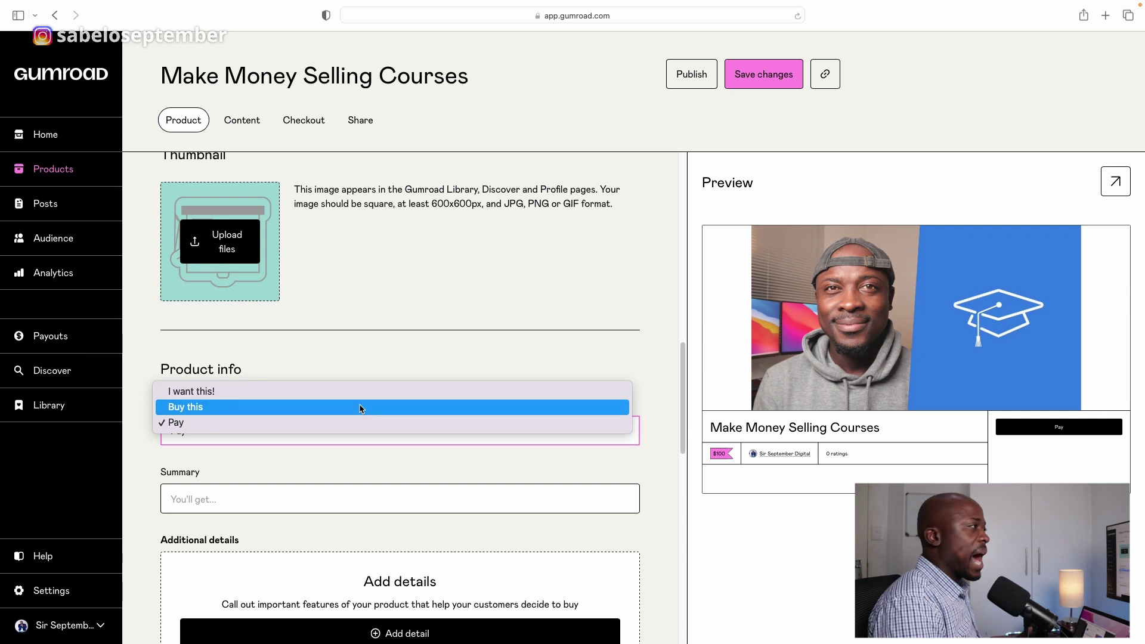
left_click(361, 408)
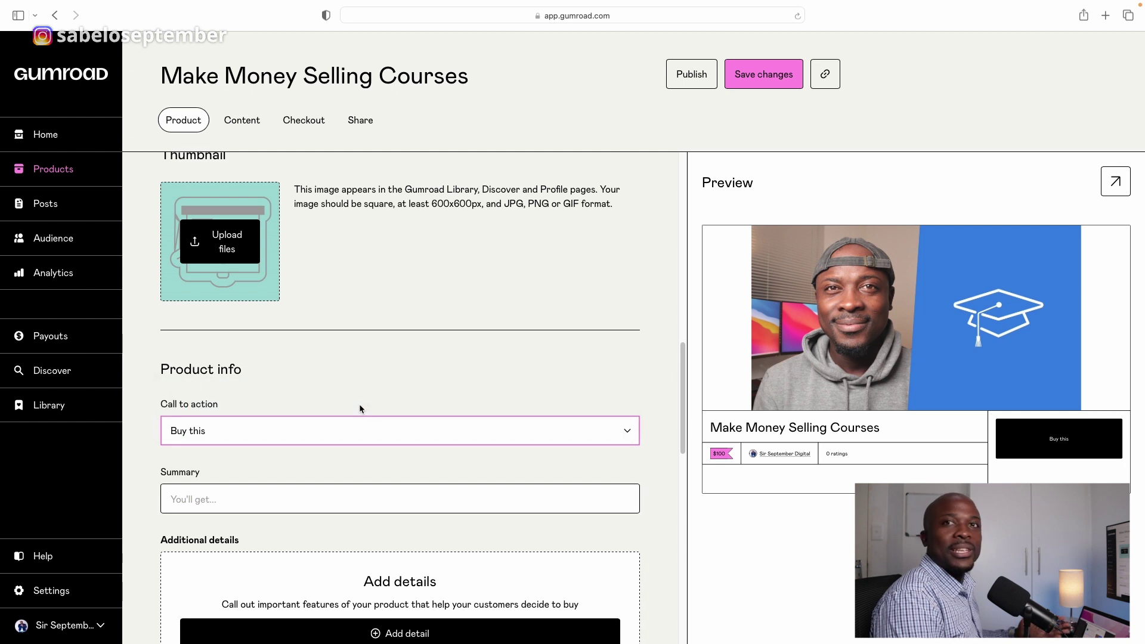
left_click(341, 431)
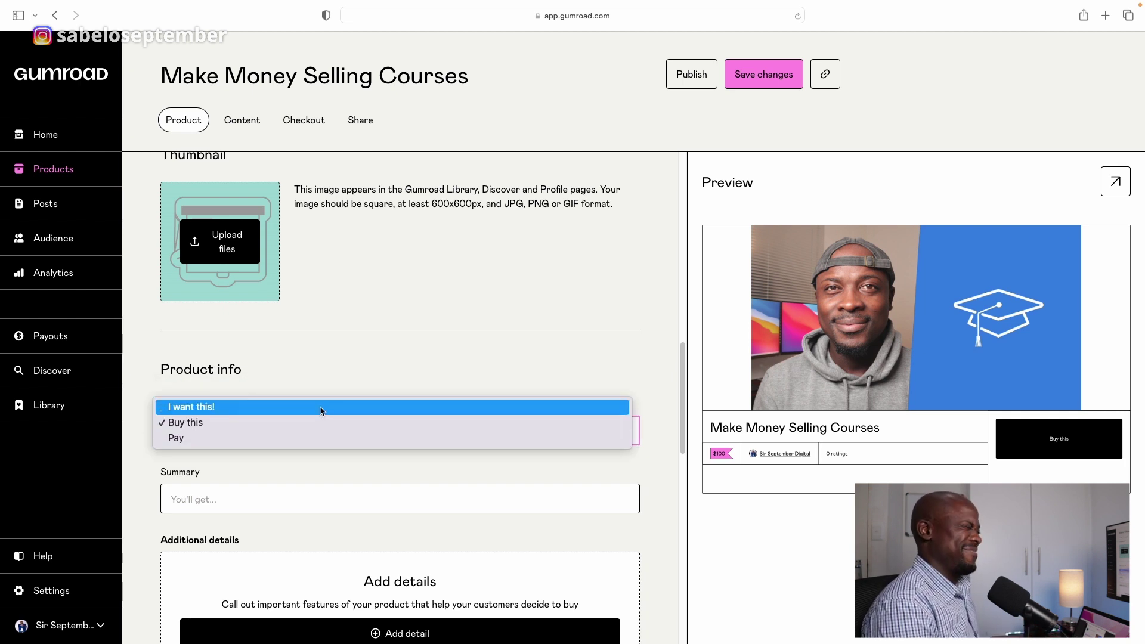
left_click(321, 407)
Add an additional product detail with the attribute "Make Money From Home".
scroll(320, 495, "down", 3)
left_click(231, 375)
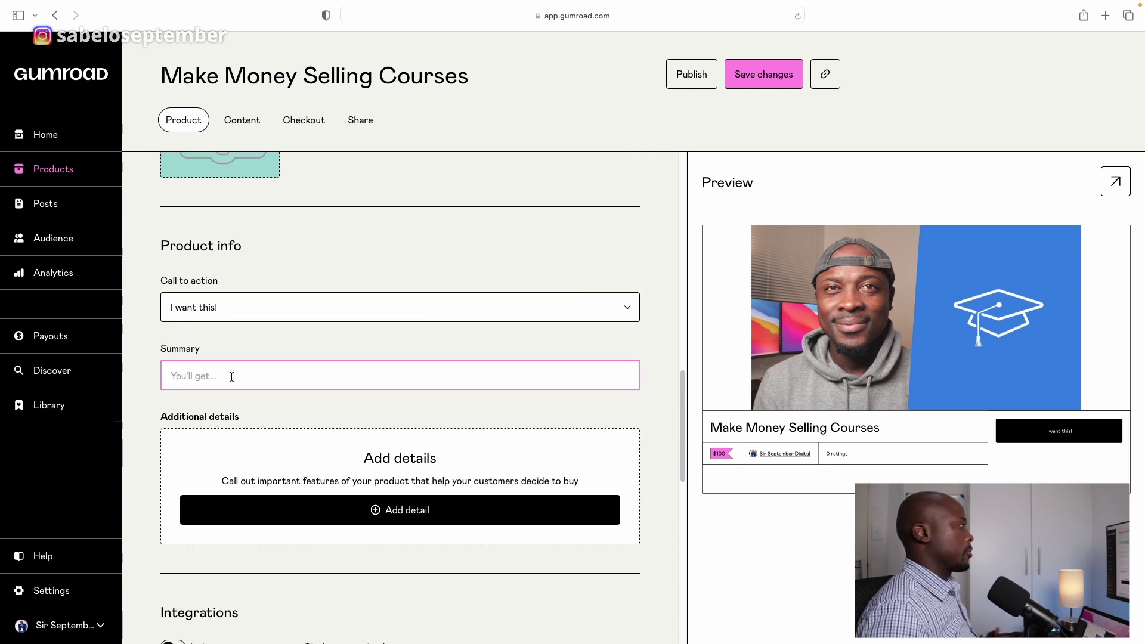
scroll(232, 376, "down", 3)
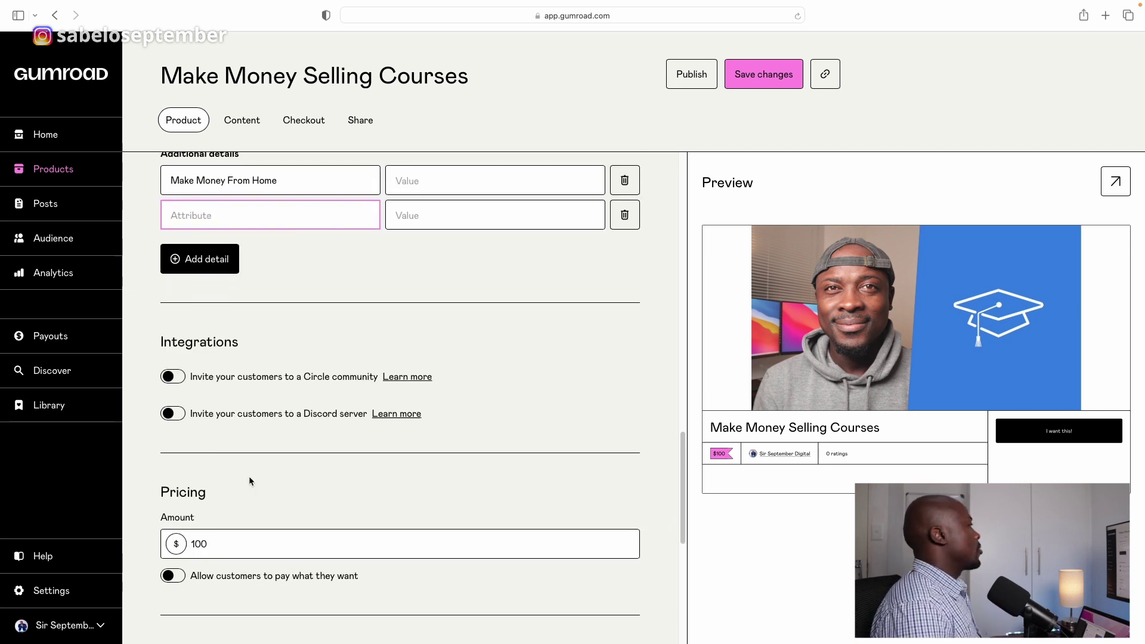
Add a version of the product and name it "+ Video Call".
scroll(249, 477, "down", 1)
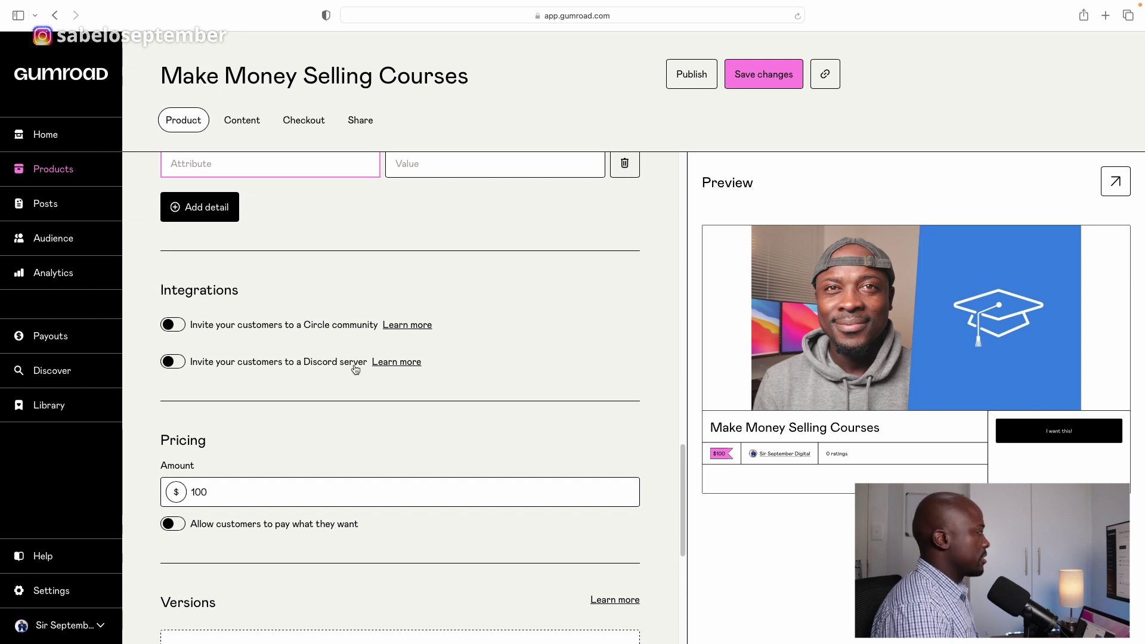
scroll(348, 386, "down", 3)
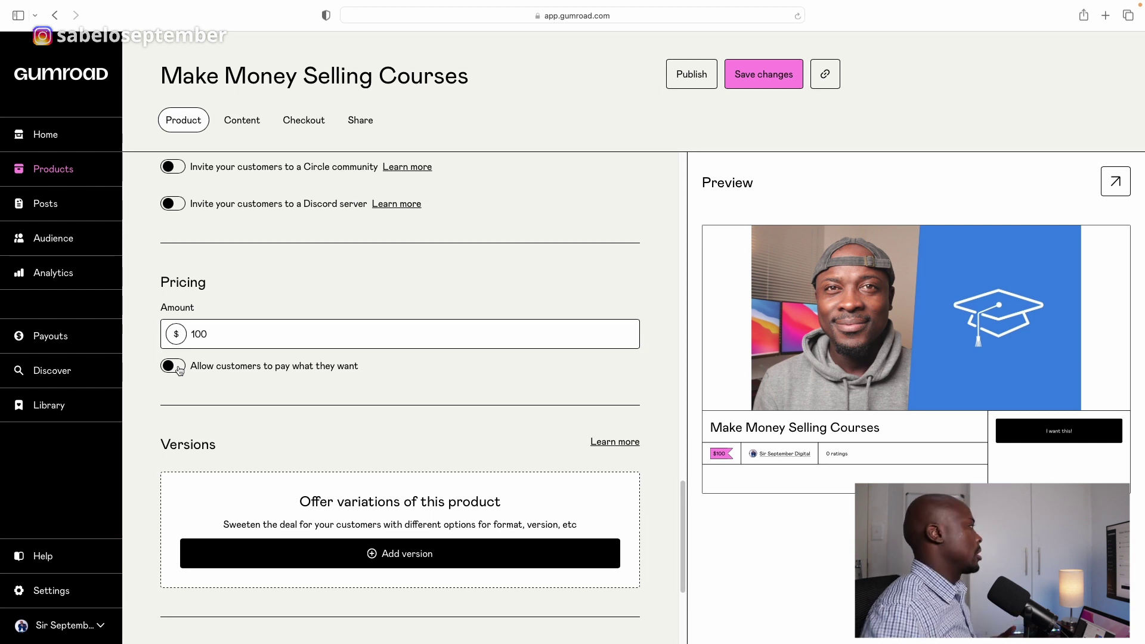
scroll(413, 390, "down", 2)
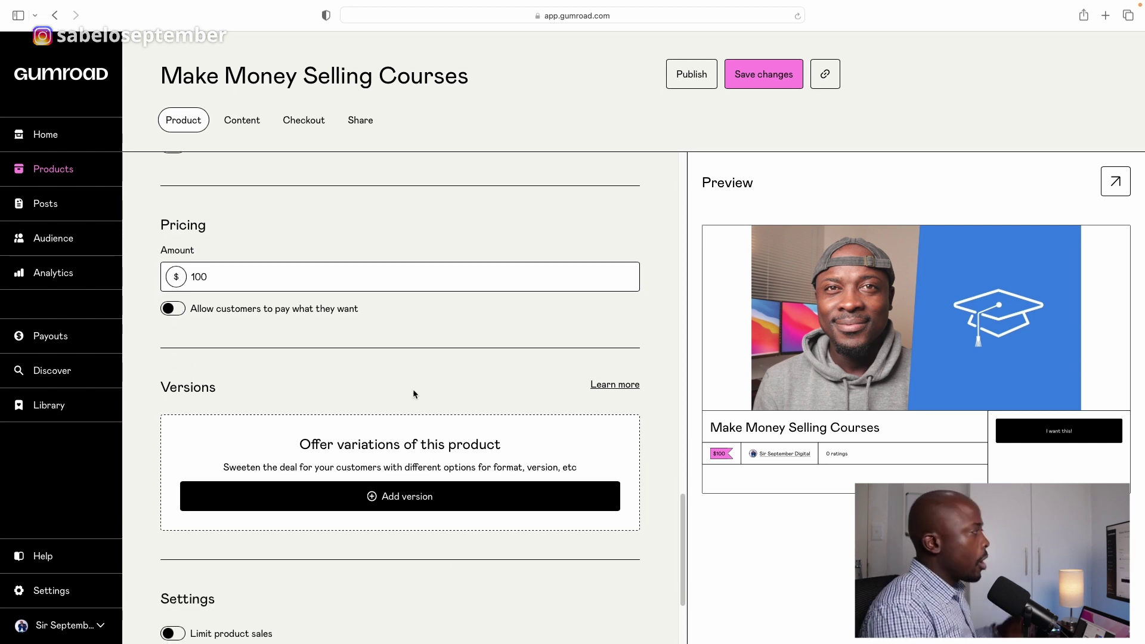
scroll(412, 393, "down", 2)
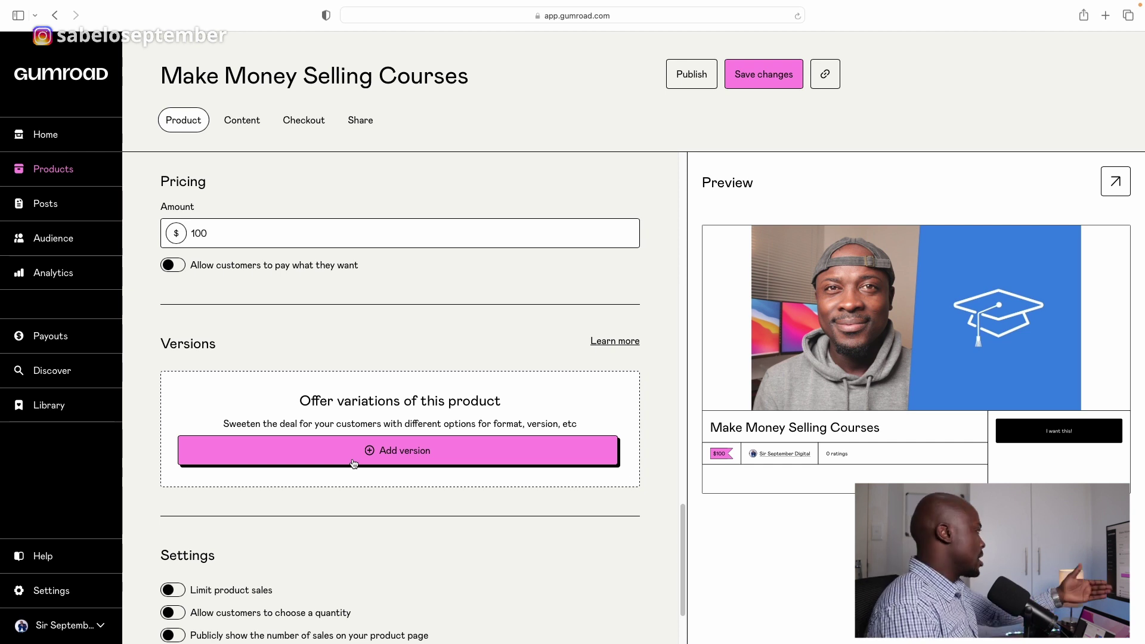
scroll(377, 456, "down", 1)
scroll(378, 455, "down", 1)
left_click(378, 373)
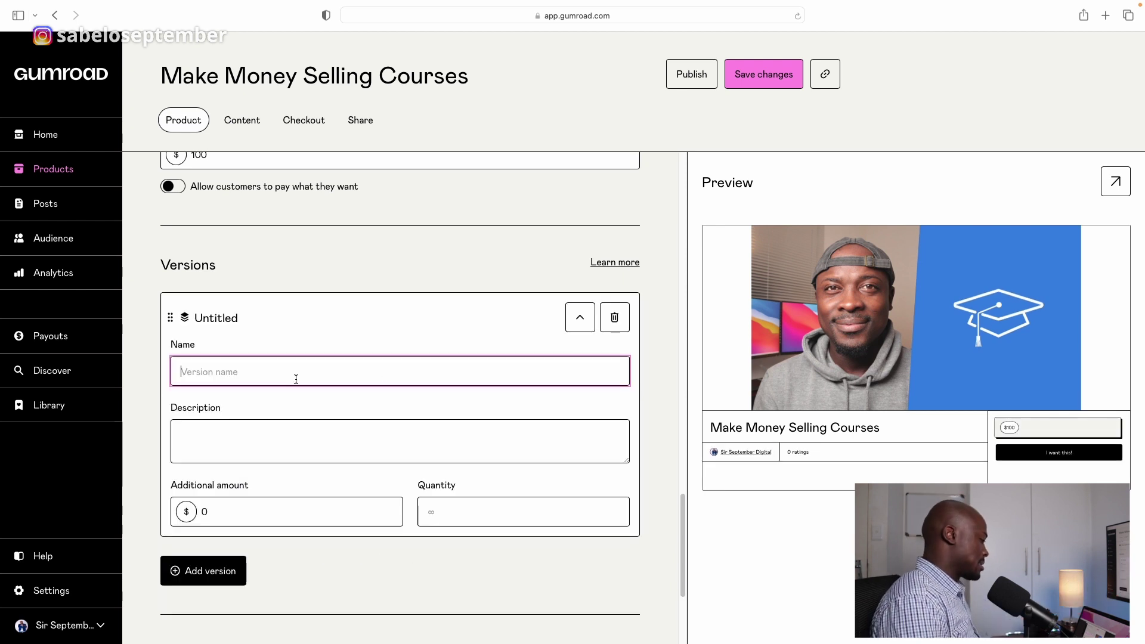
type("+ ")
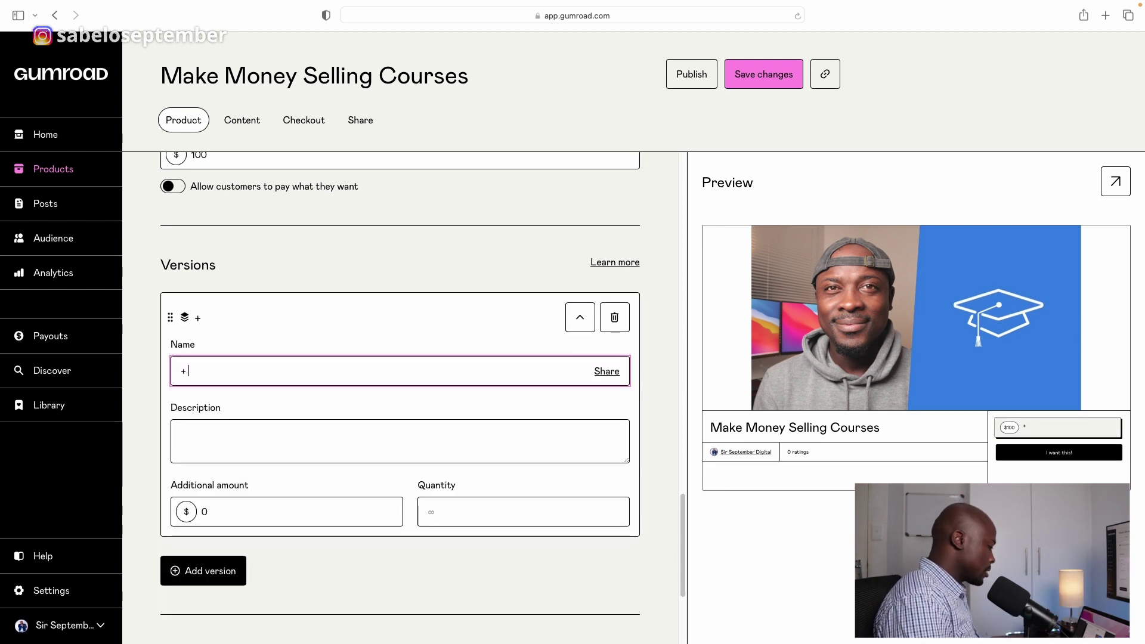
type("mENTO")
key("BackSpace")
key("BackSpace")
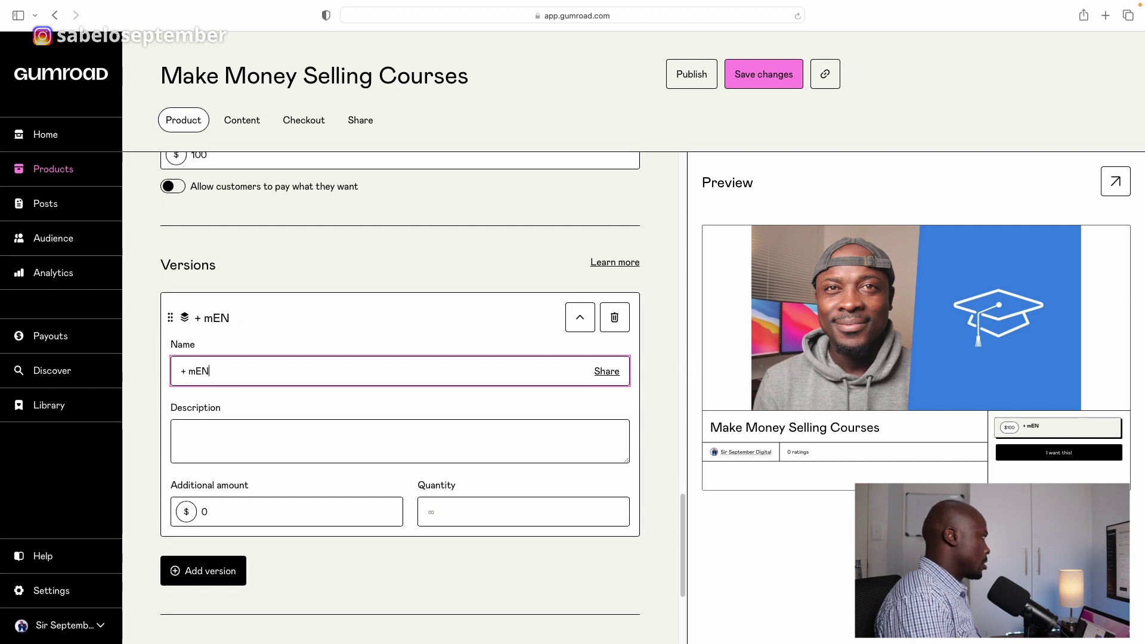
key("BackSpace")
key("BackSpace")
key("BackSpace")
type("Video")
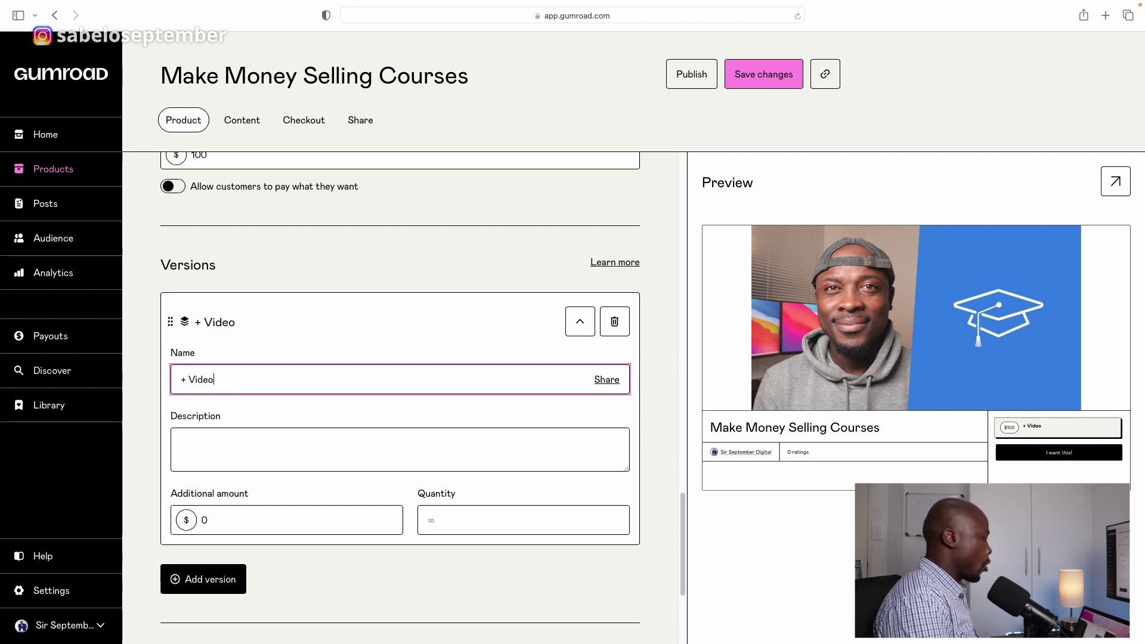
type(" cALL")
key("BackSpace")
key("BackSpace")
key("BackSpace")
key("BackSpace")
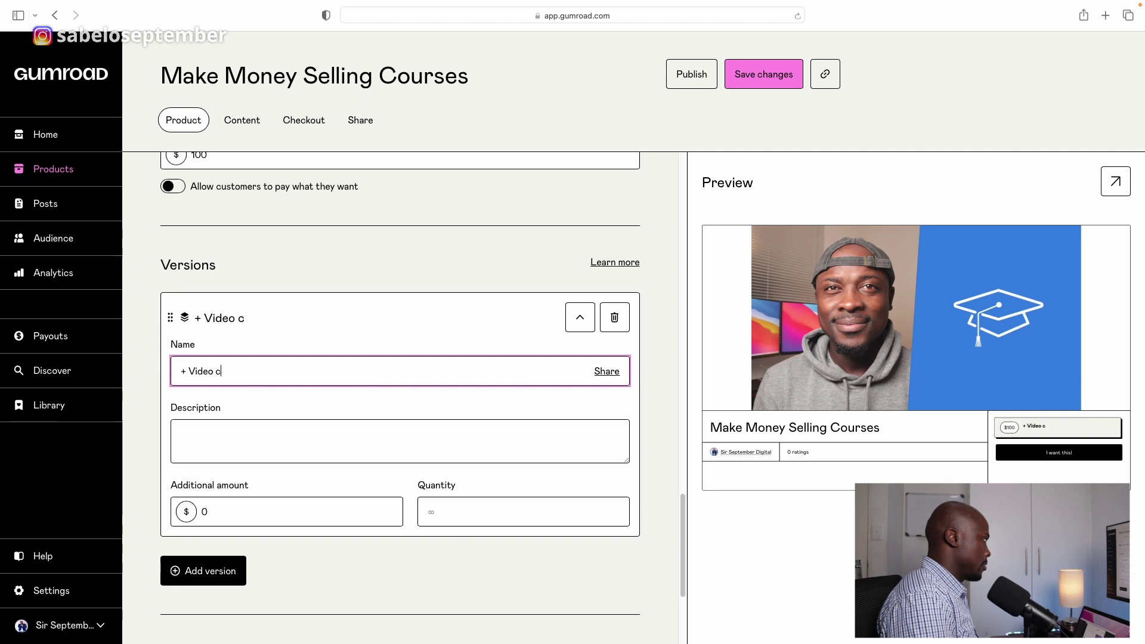
type("Call")
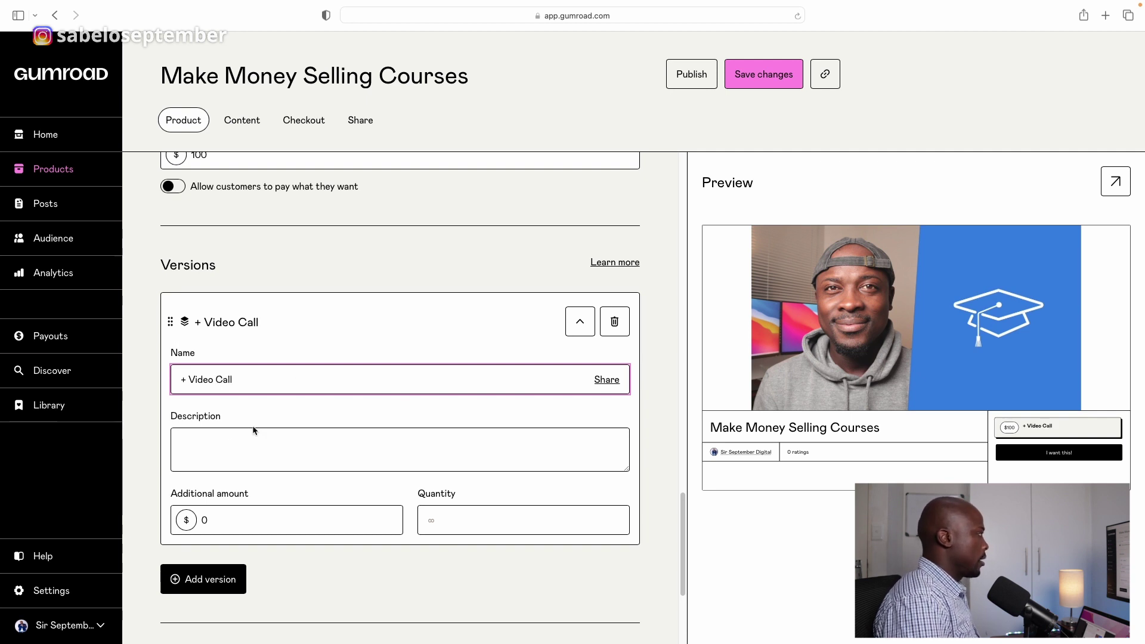
Set the + Video Call version's additional amount to $30 and save the product changes.
left_click(231, 446)
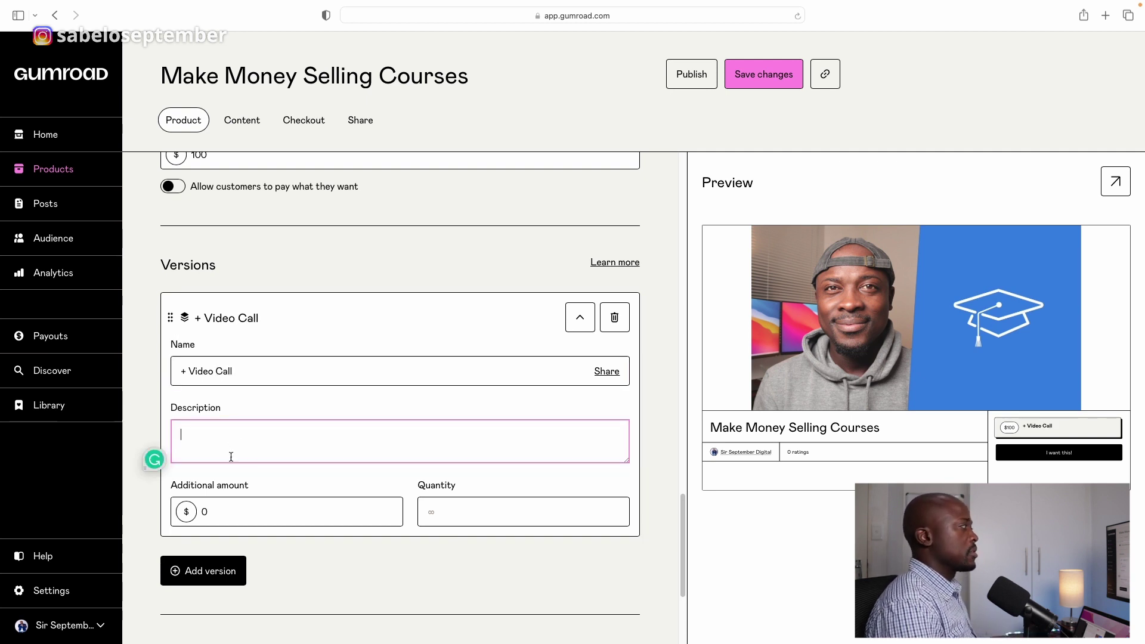
left_click(219, 510)
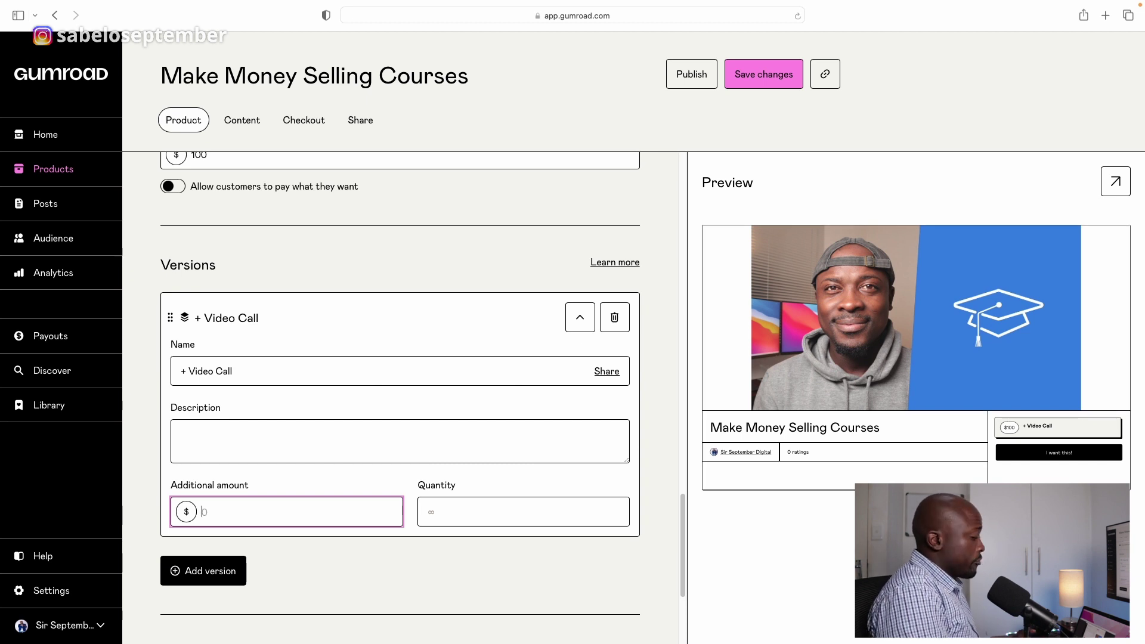
type("30")
left_click(270, 551)
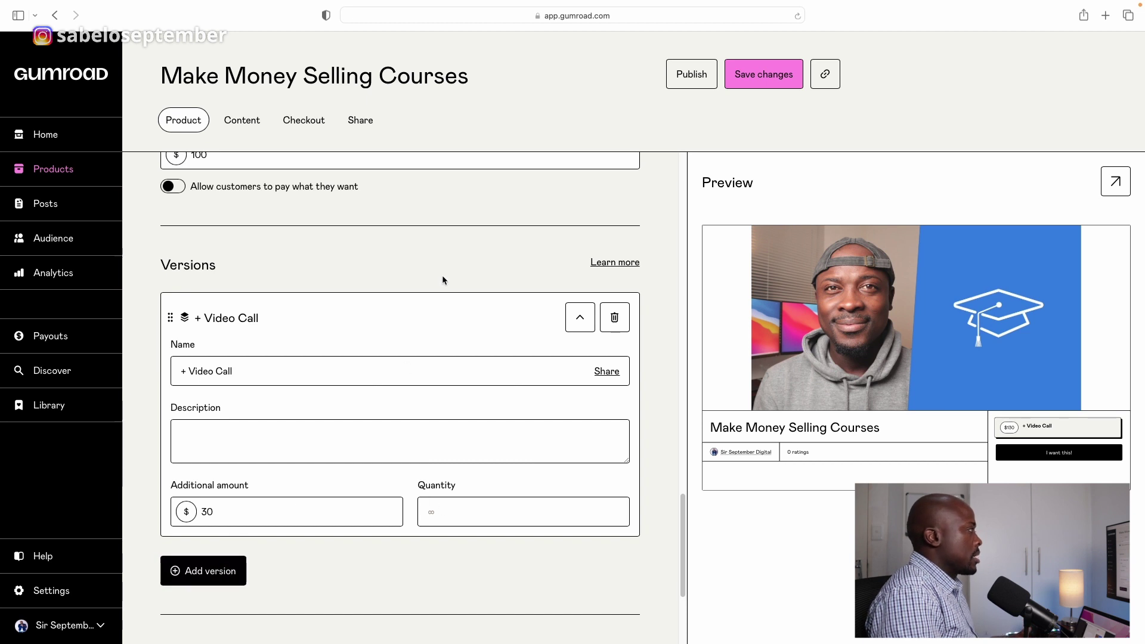
left_click(580, 317)
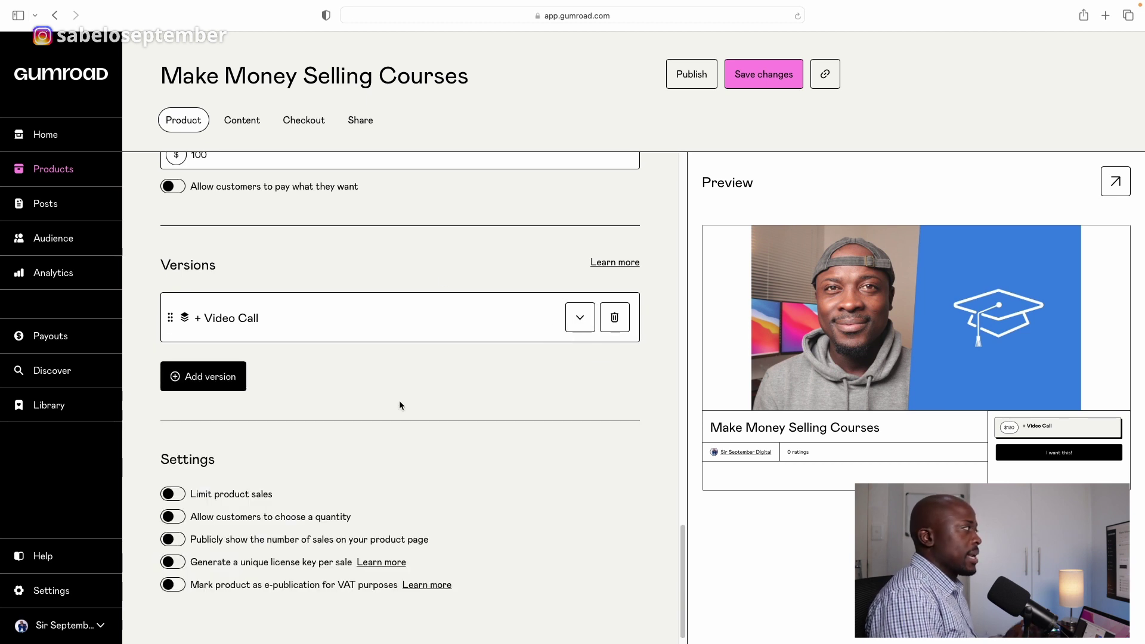
scroll(399, 405, "down", 1)
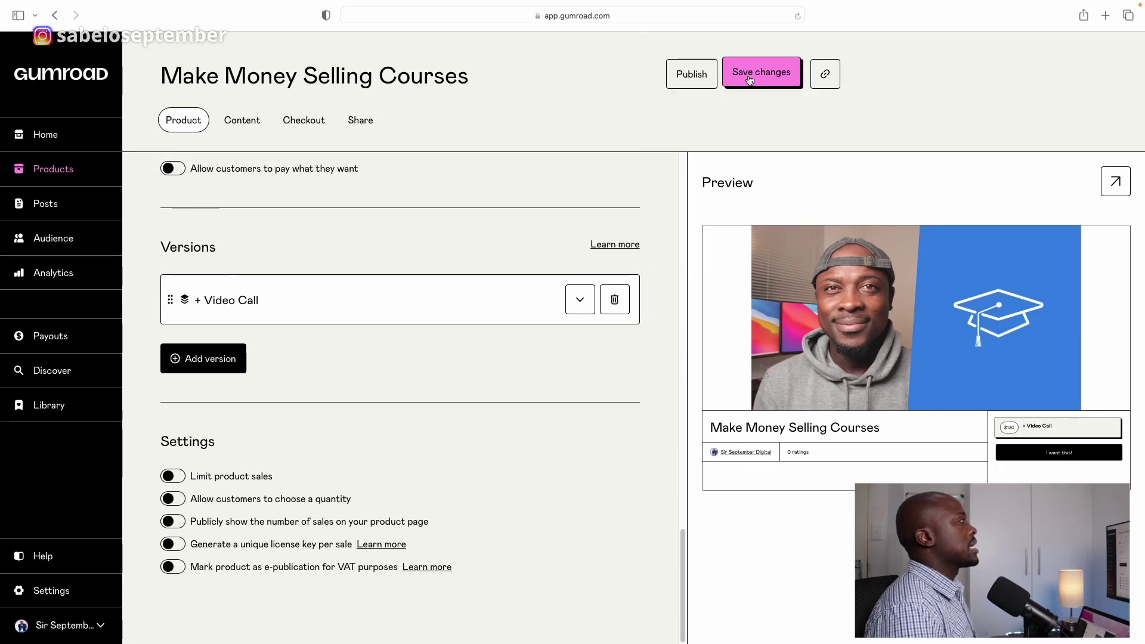
left_click(748, 76)
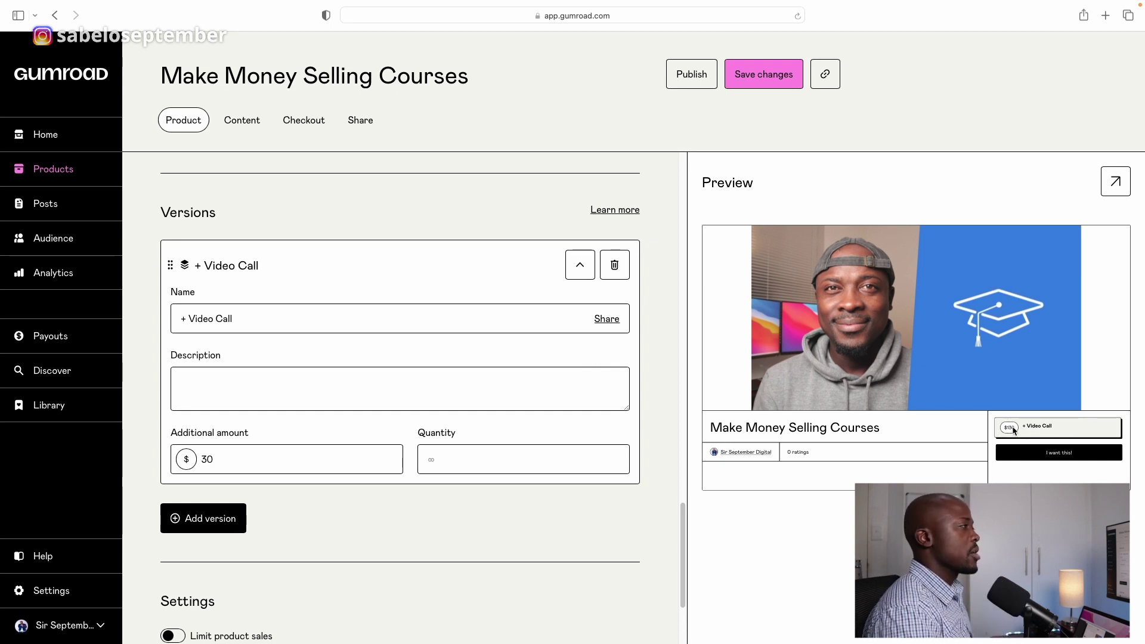
Upload the video file "Why Create An Online Course" from the computer as the product's content.
left_click(243, 127)
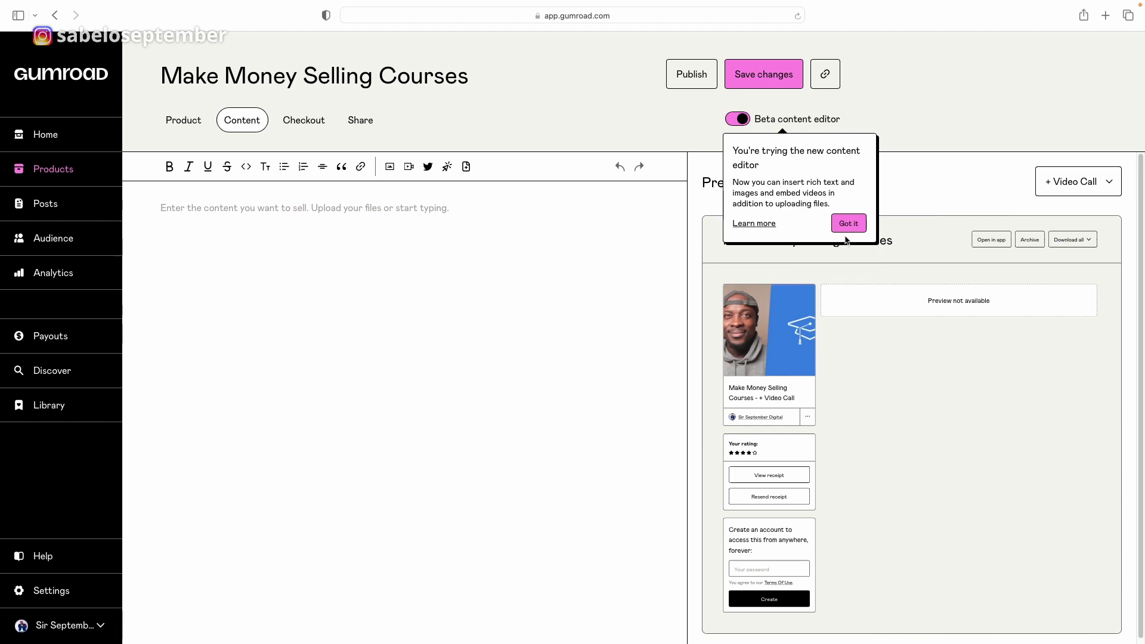
left_click(846, 238)
left_click(402, 197)
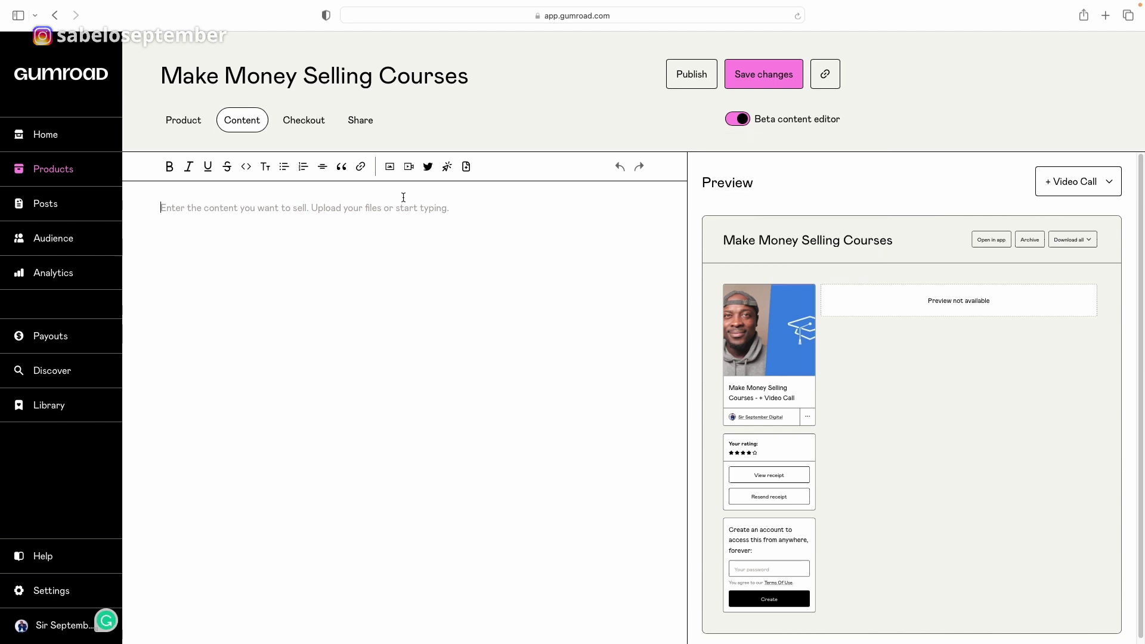
left_click(408, 167)
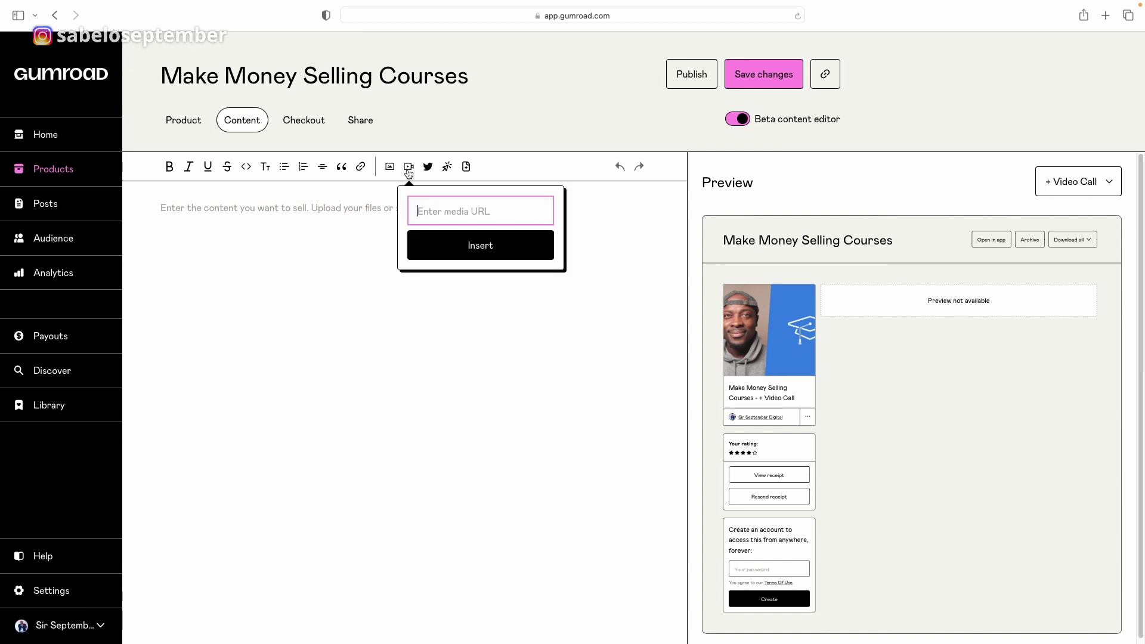
left_click(466, 167)
left_click(467, 168)
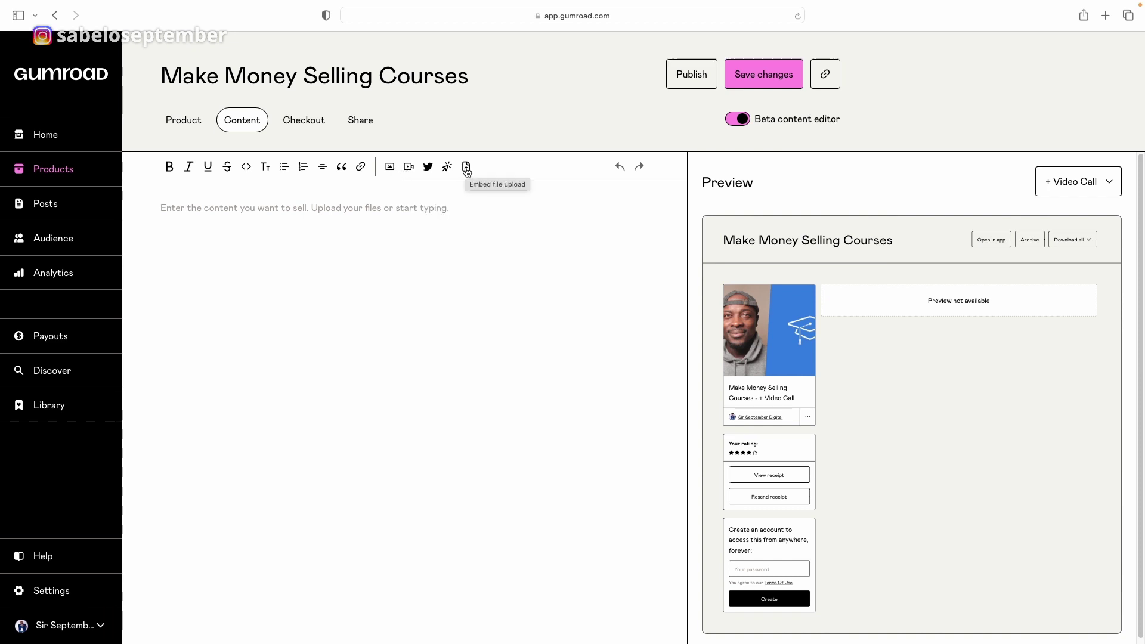
left_click(467, 170)
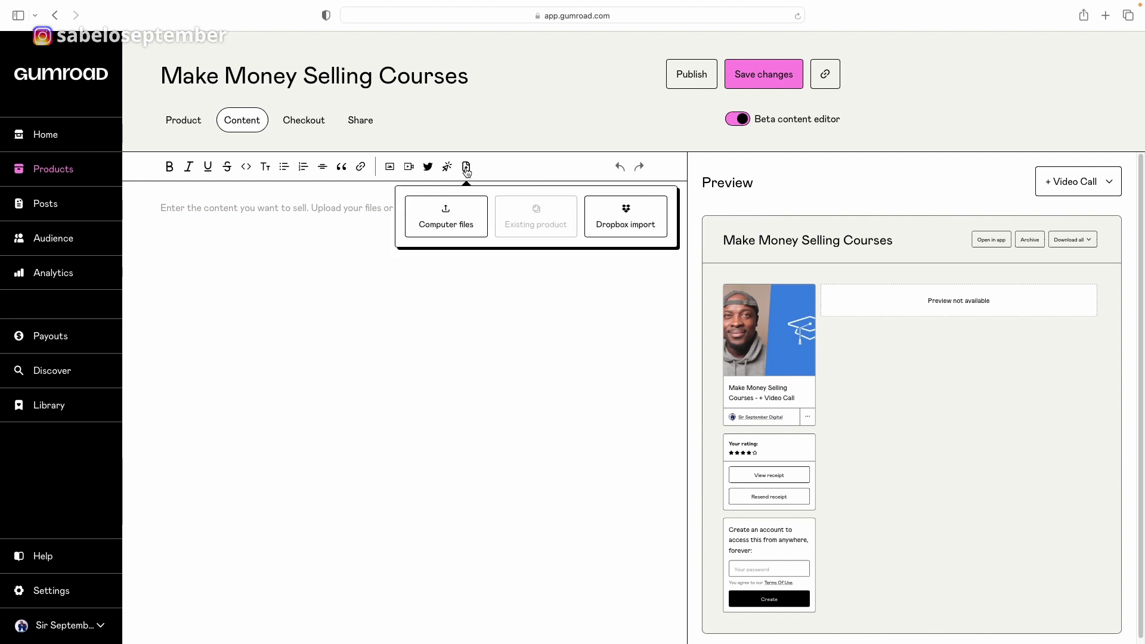
left_click(449, 225)
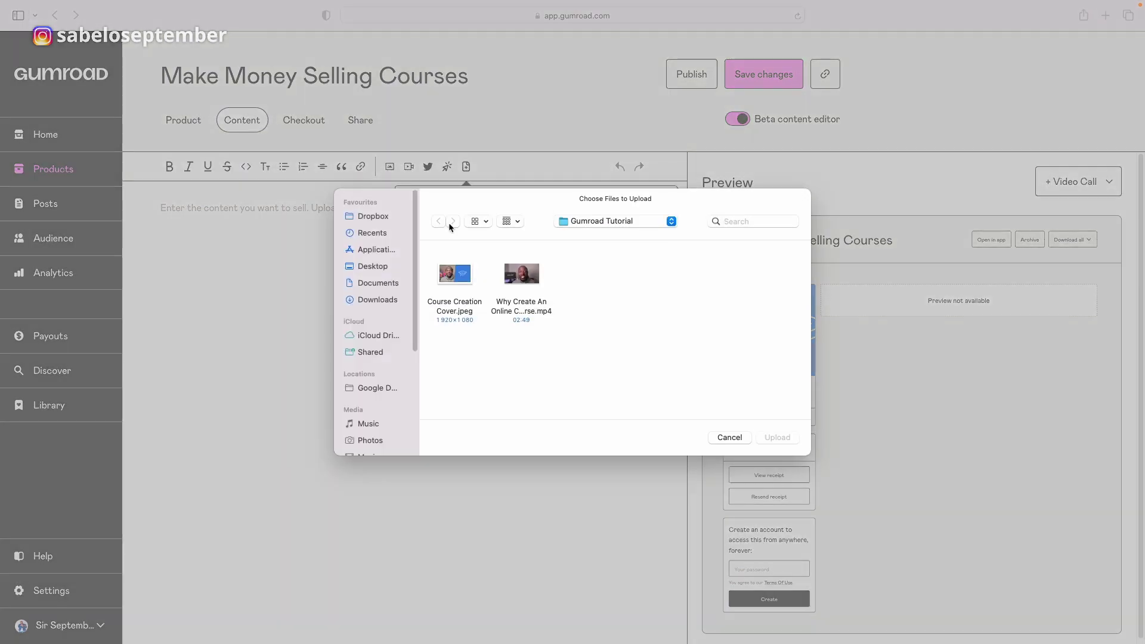
left_click(521, 276)
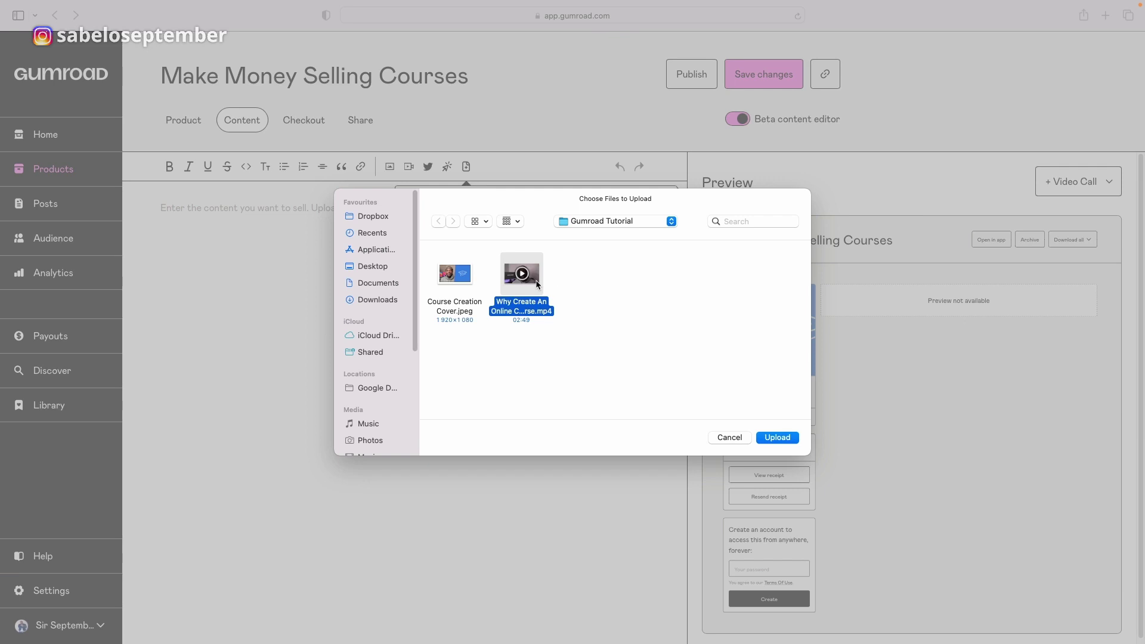
left_click(790, 441)
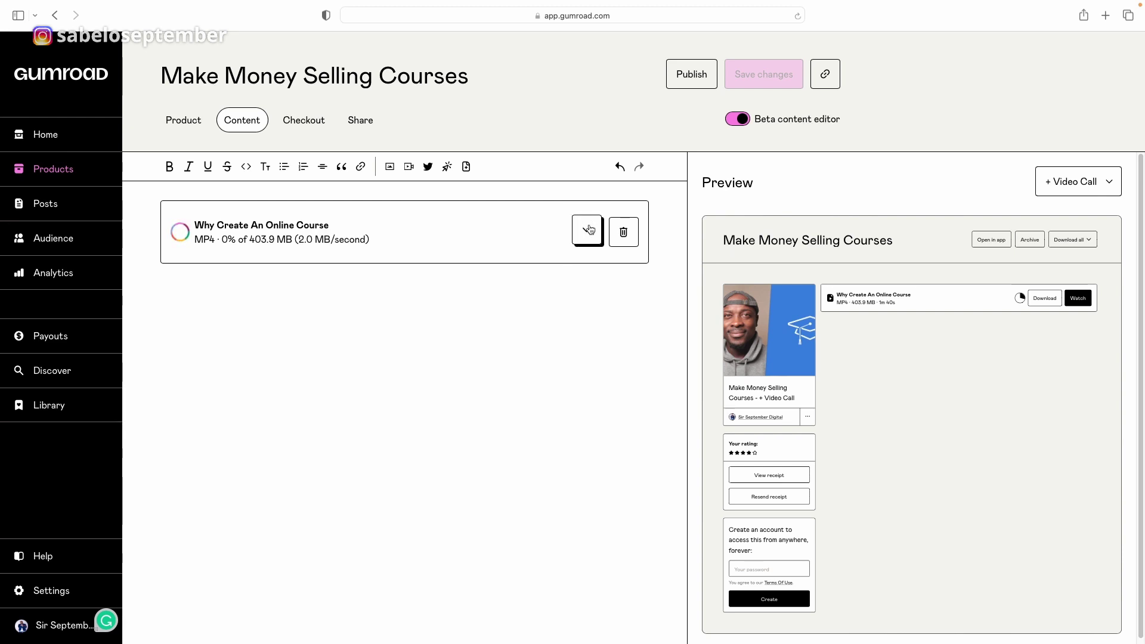
Disable file downloads for the uploaded course video so it is stream only.
left_click(588, 230)
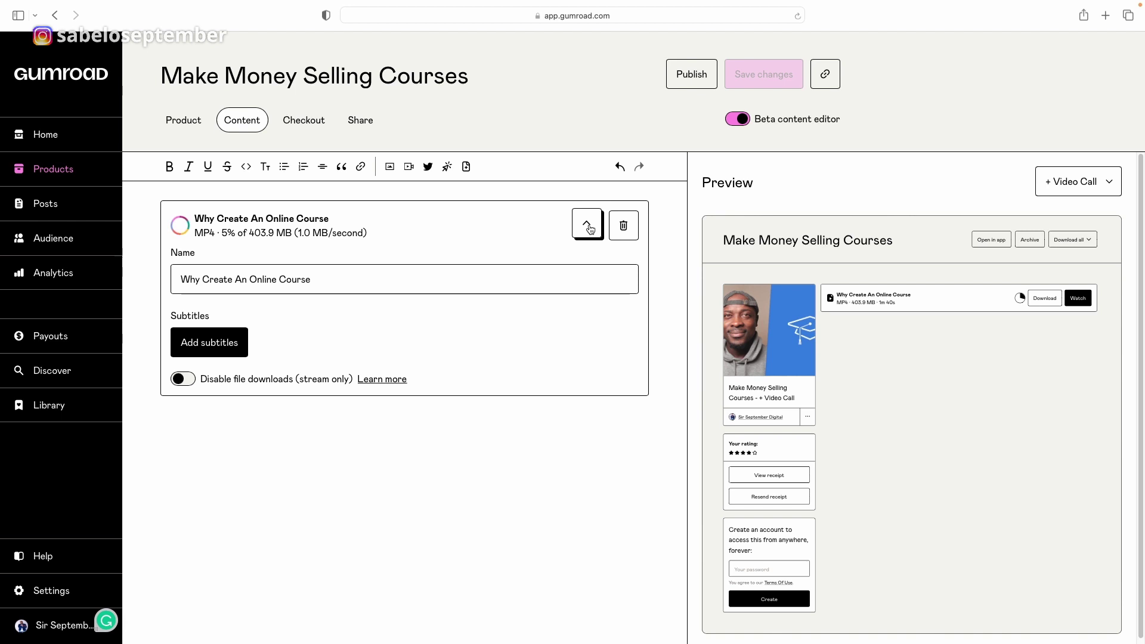
left_click(588, 229)
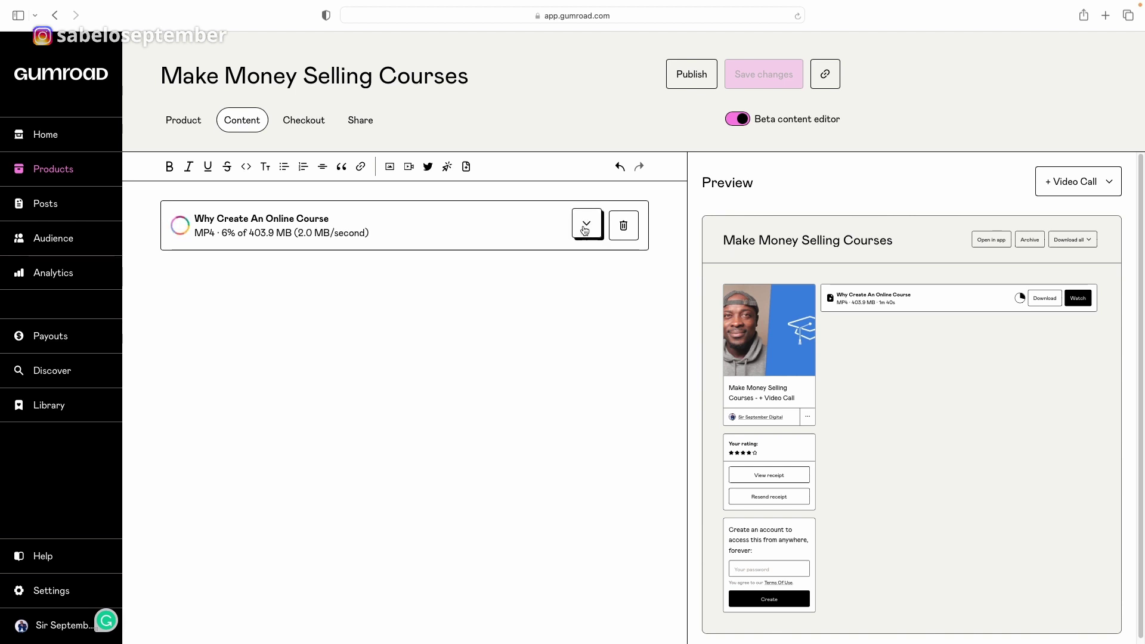
left_click(584, 228)
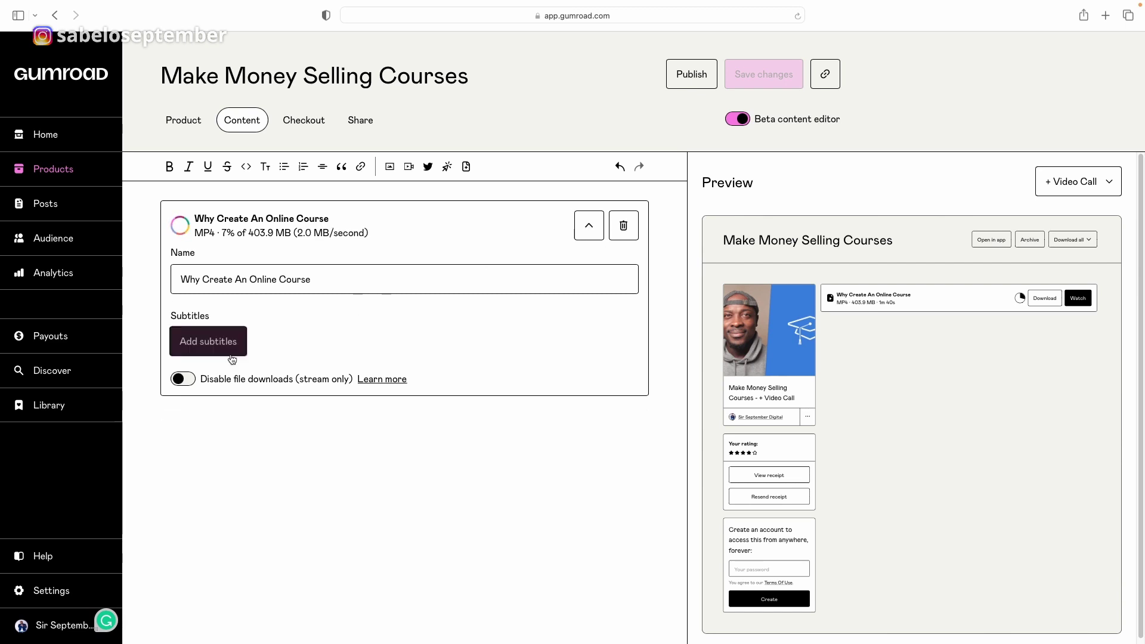
left_click(183, 392)
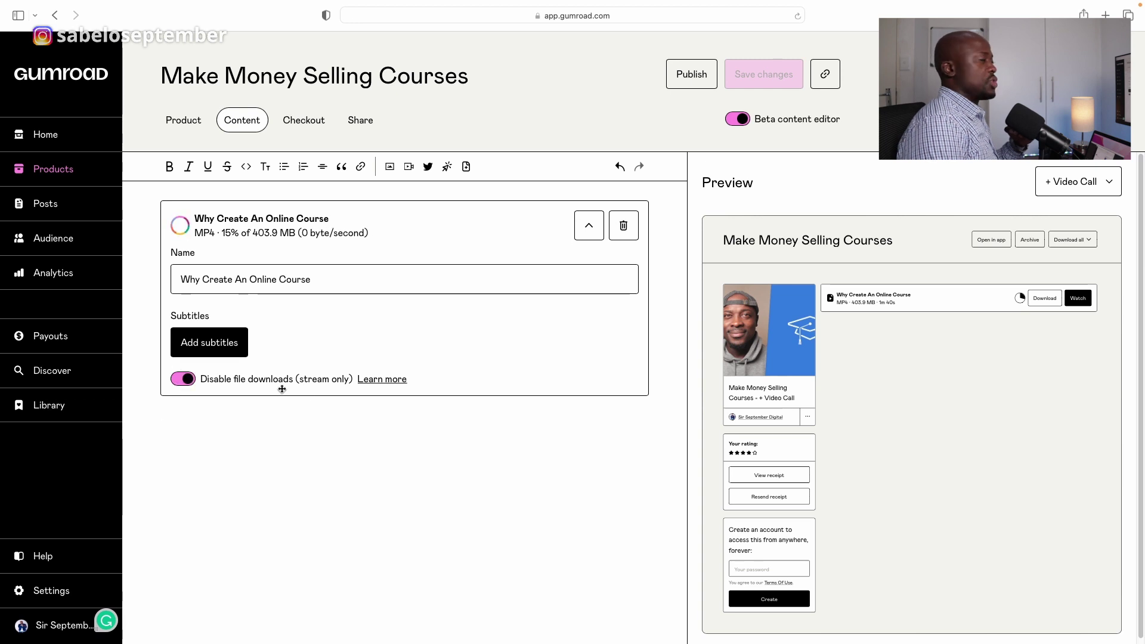
Add a discount code to the product's checkout and name it "SSDLoyal50".
left_click(301, 121)
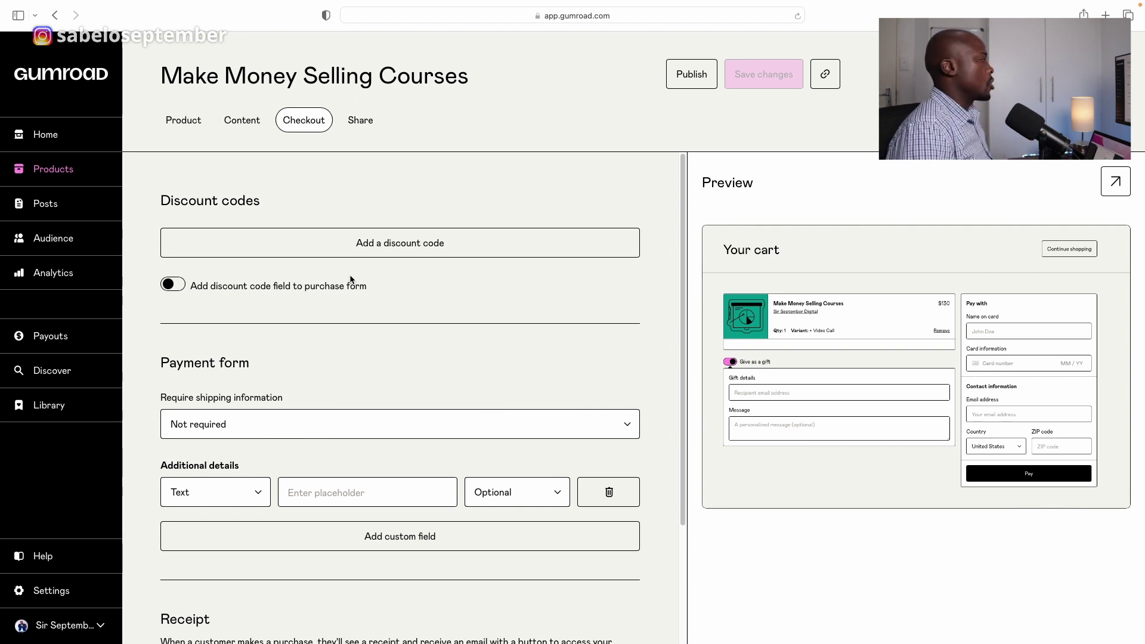
left_click(386, 247)
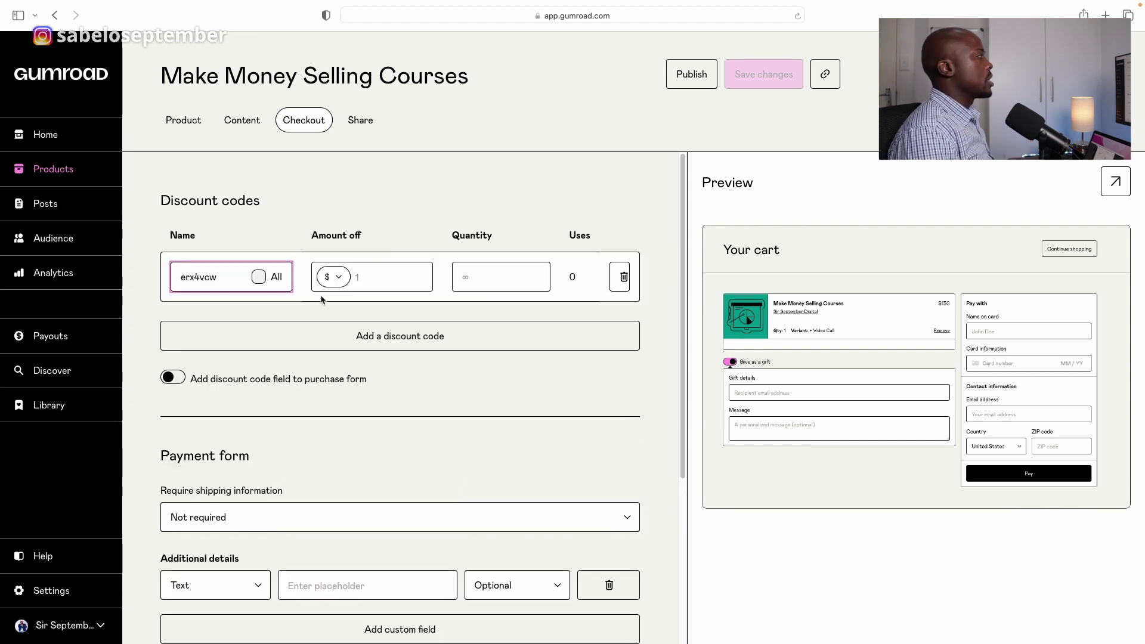
double_click(227, 282)
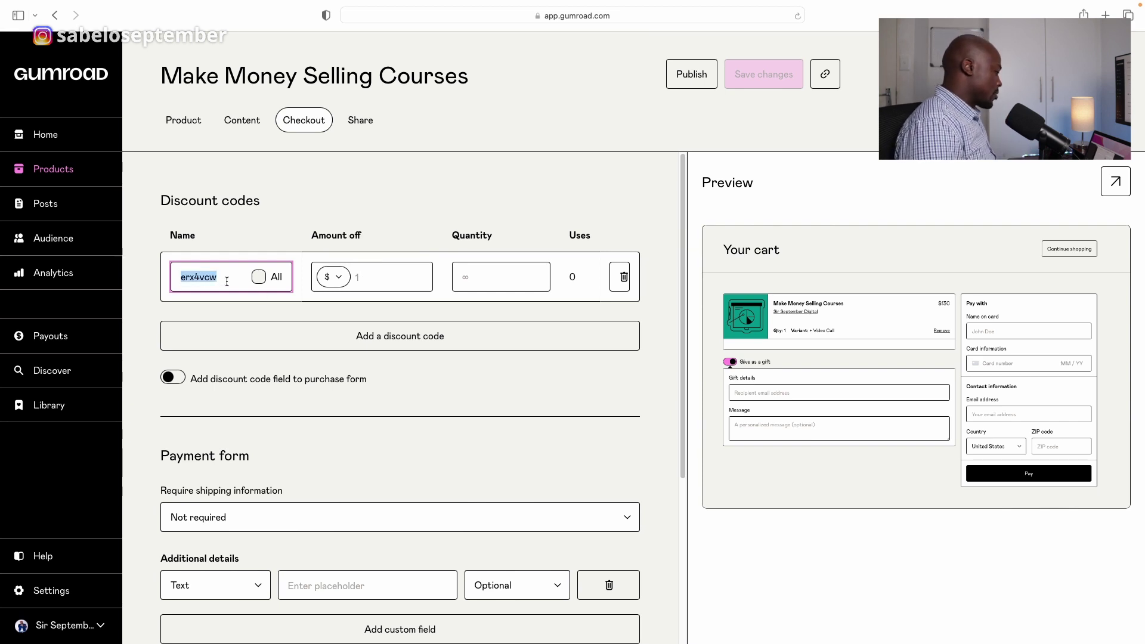
type("SSD")
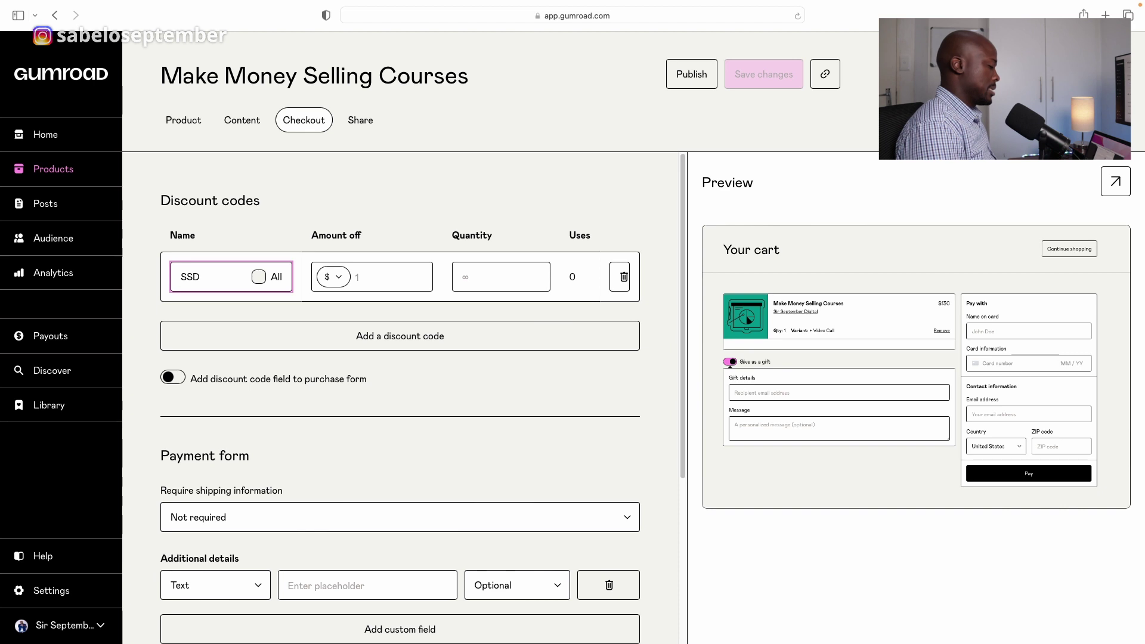
type("Loyal50")
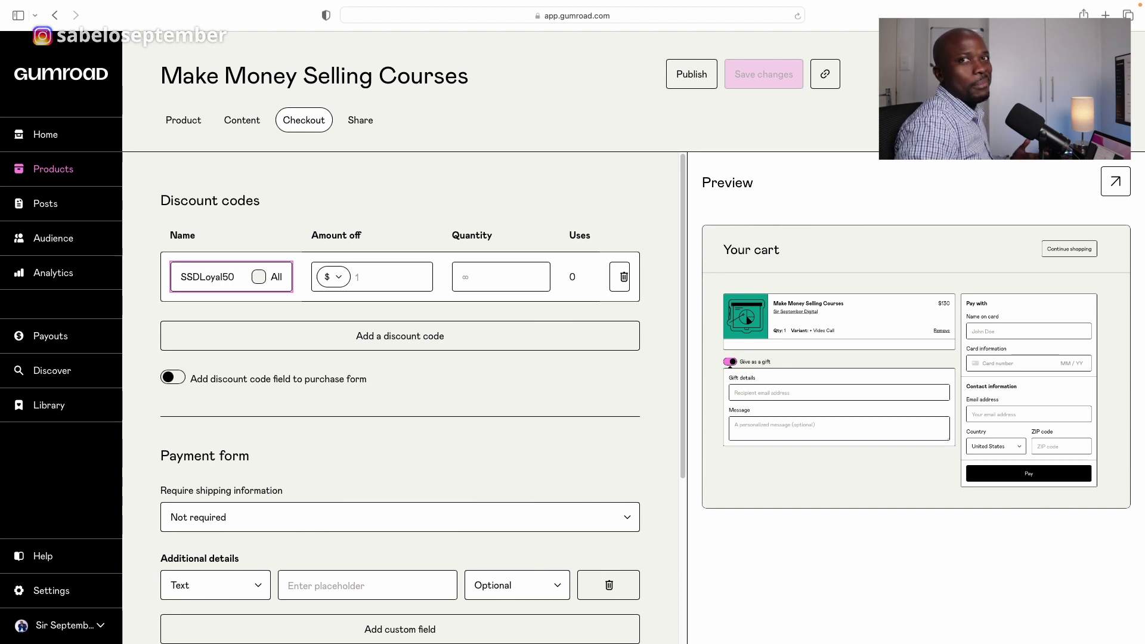
Set the SSDLoyal50 discount to 50 percent off with a quantity of 100.
left_click(363, 277)
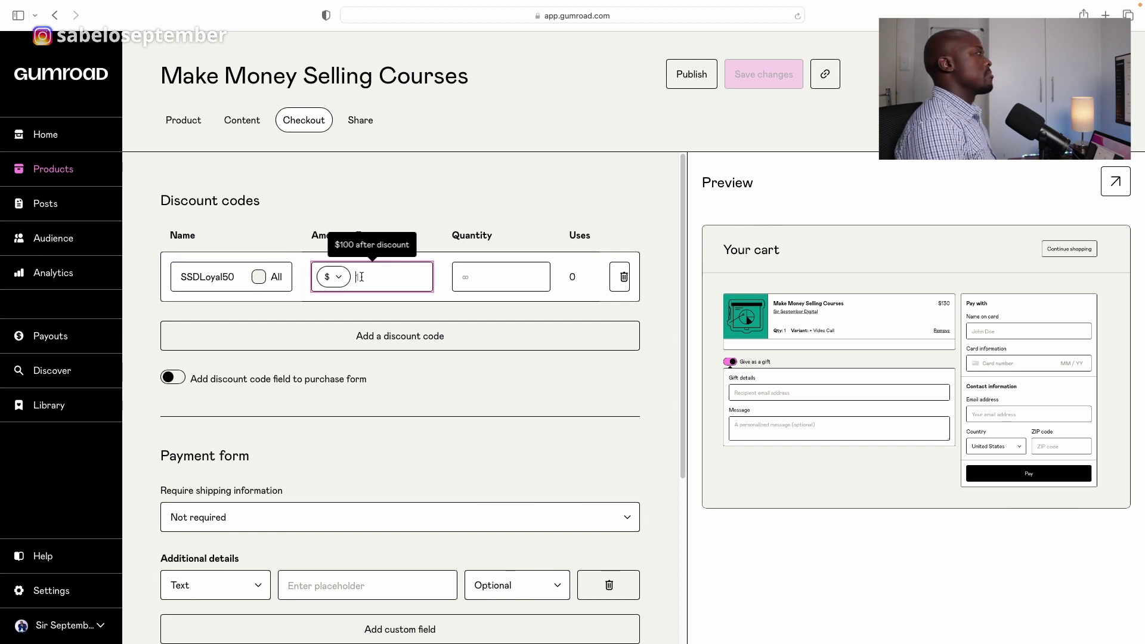
left_click(329, 277)
left_click(333, 289)
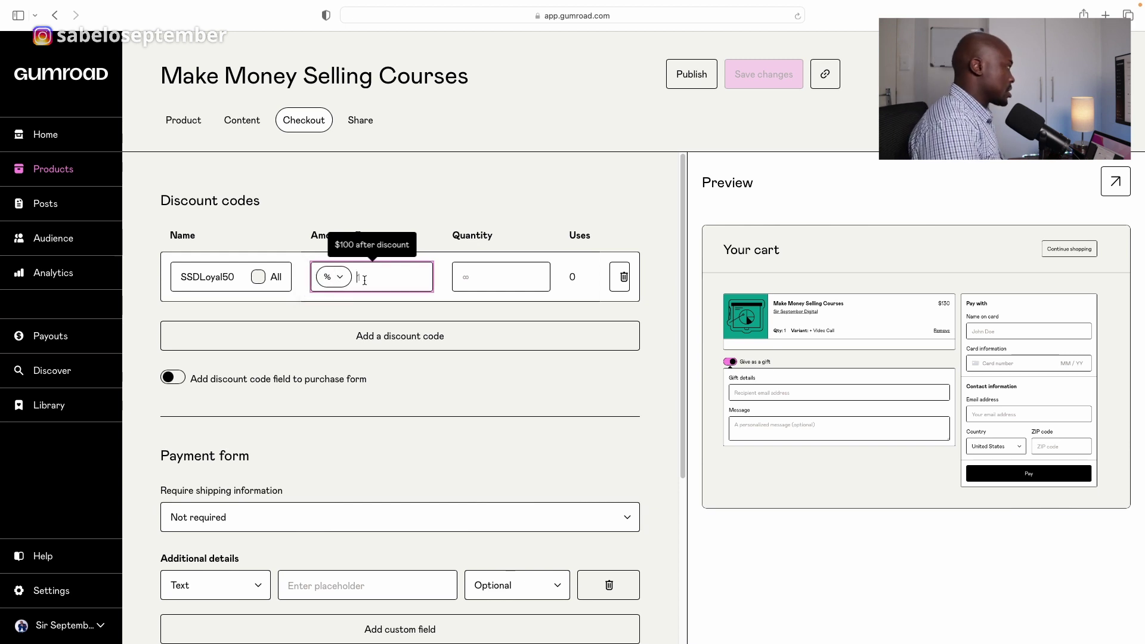
type("50")
left_click(478, 280)
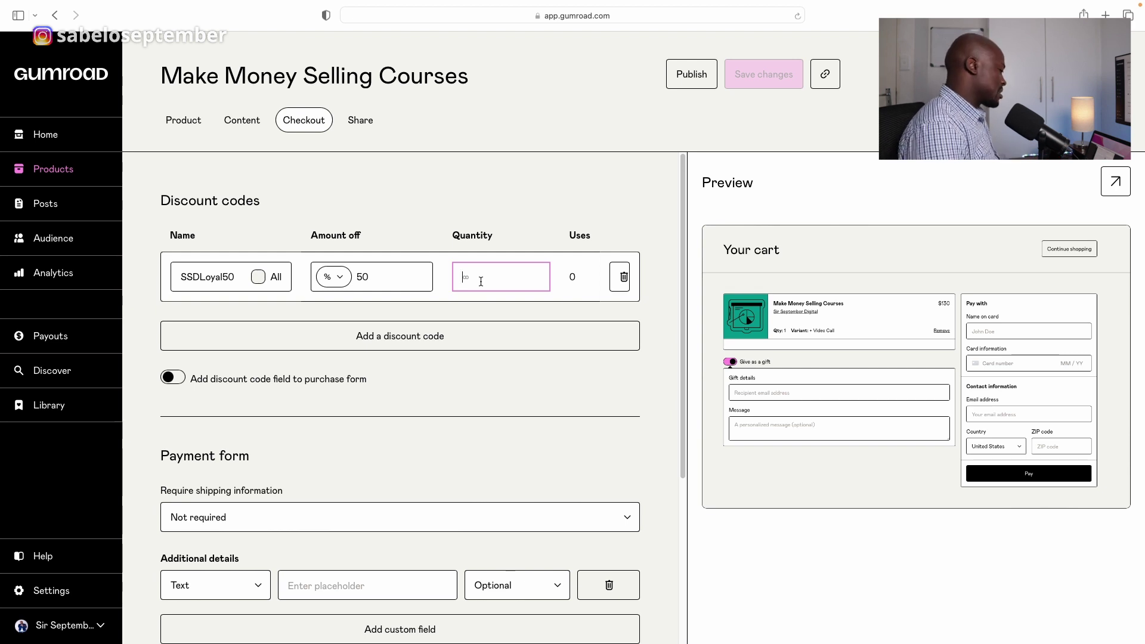
type("100")
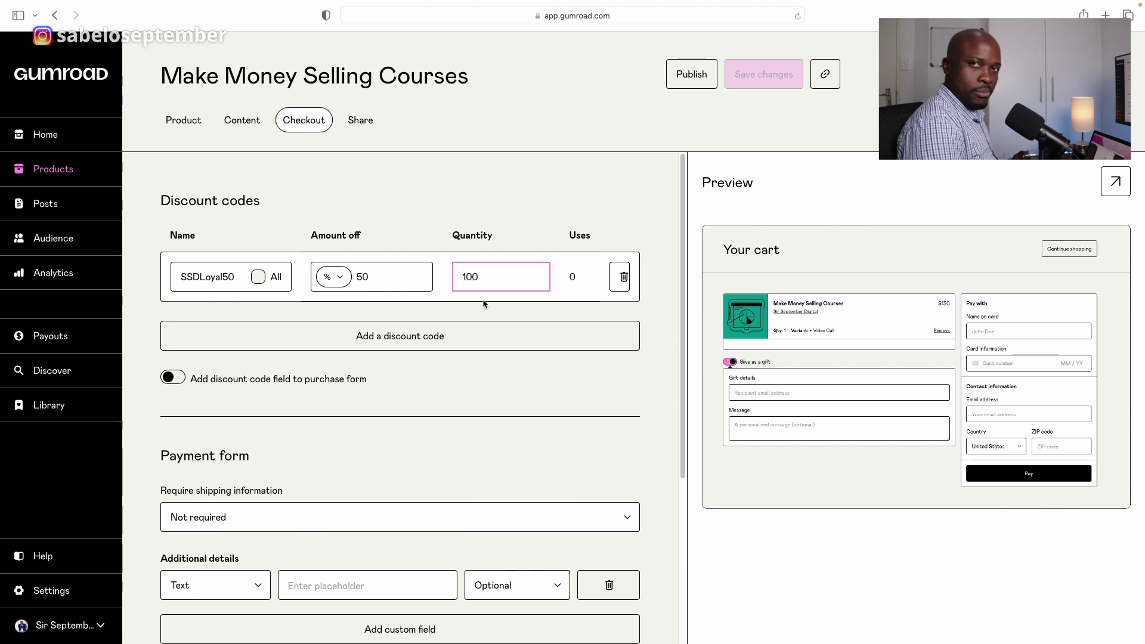
Try adding the discount code field to the purchase form, and review the shipping, custom field and receipt button settings.
left_click(173, 377)
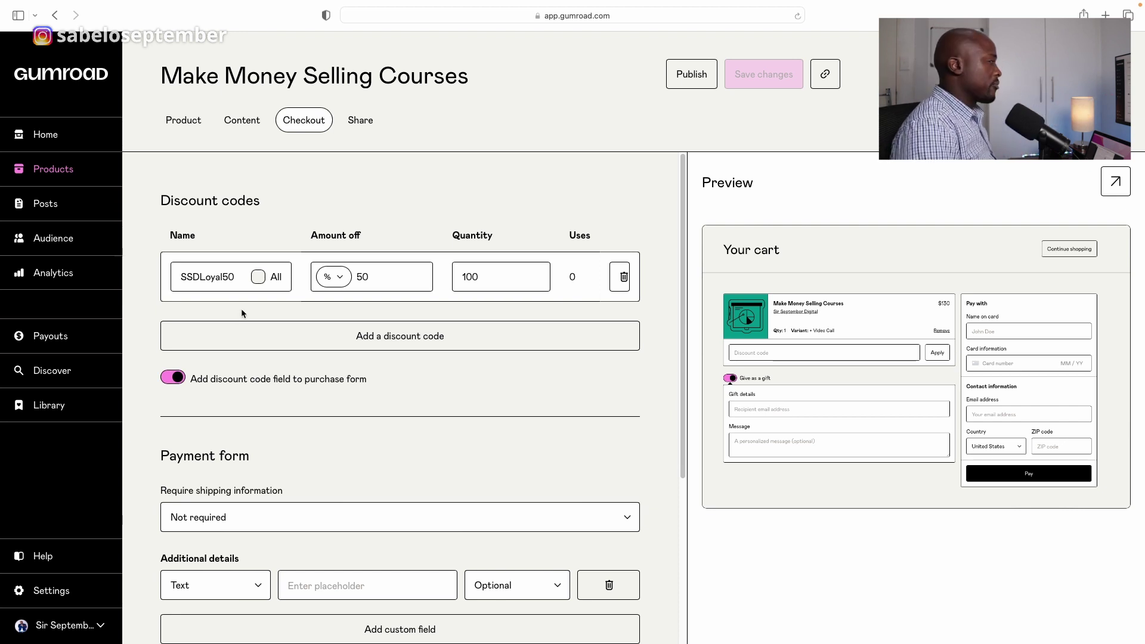
left_click(172, 377)
scroll(248, 387, "down", 3)
left_click(248, 358)
left_click(241, 356)
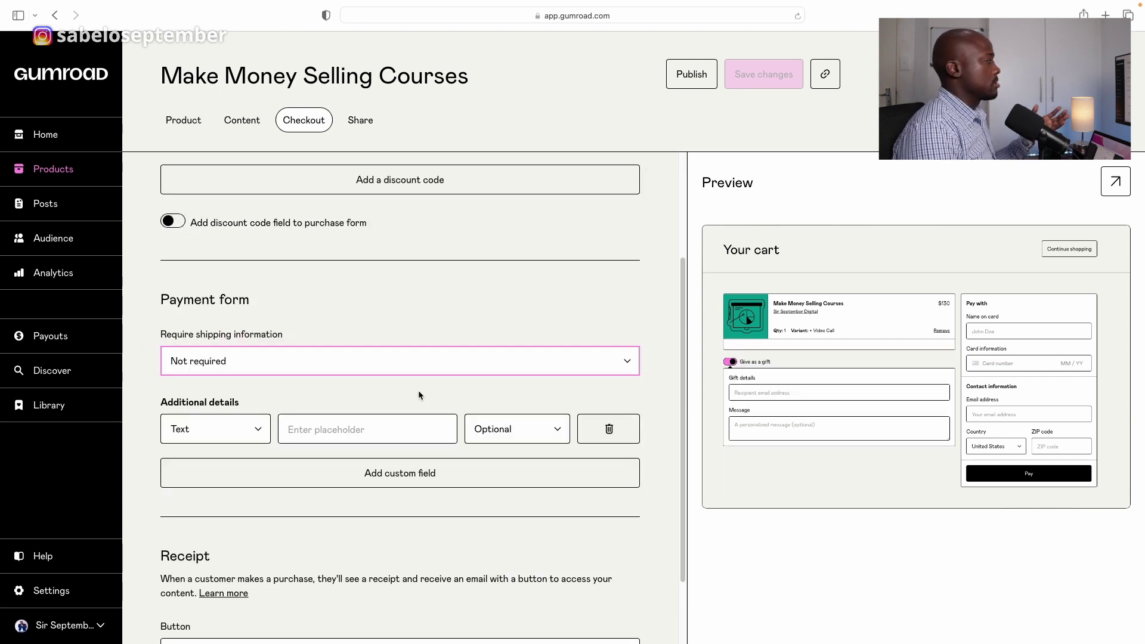
scroll(418, 389, "down", 3)
left_click(185, 549)
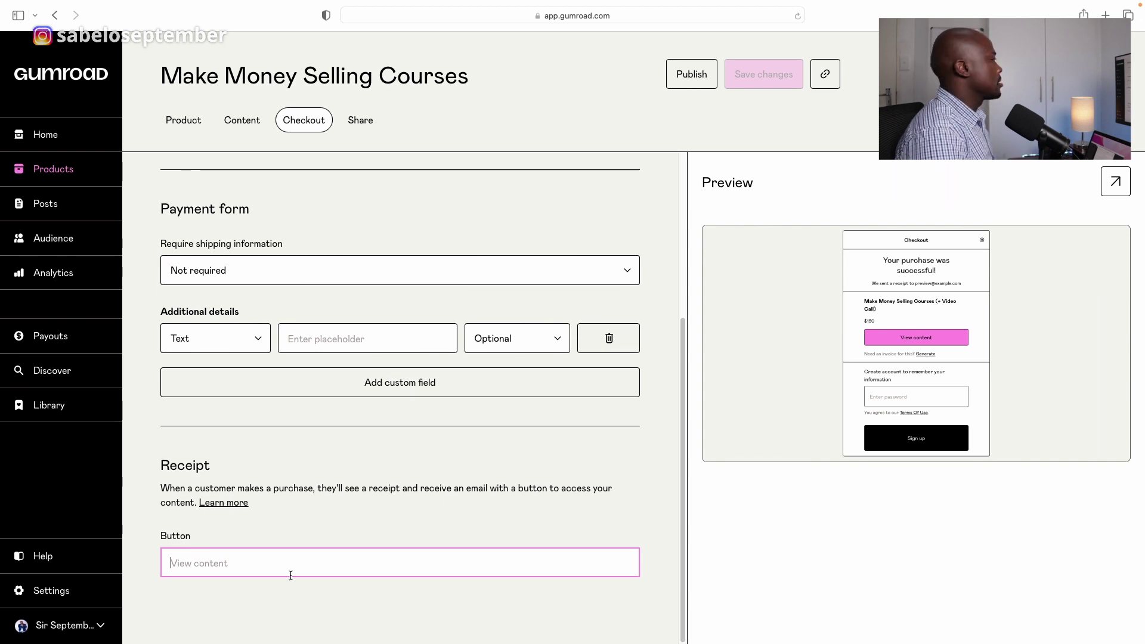
Check the course video's upload progress and publish the product.
left_click(360, 119)
left_click(242, 120)
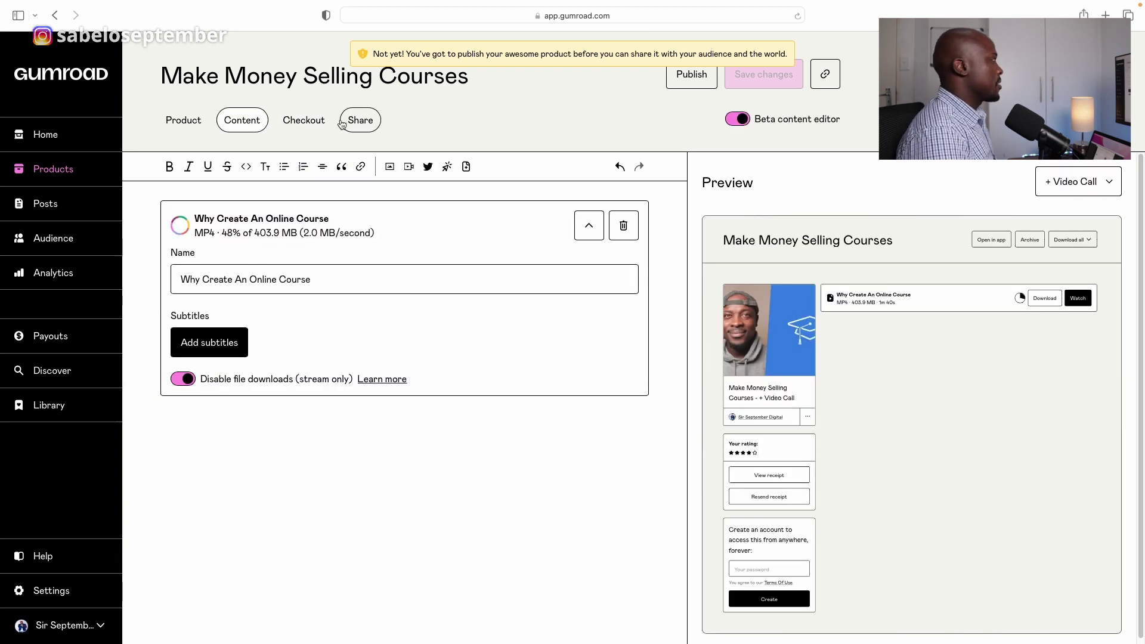
left_click(690, 73)
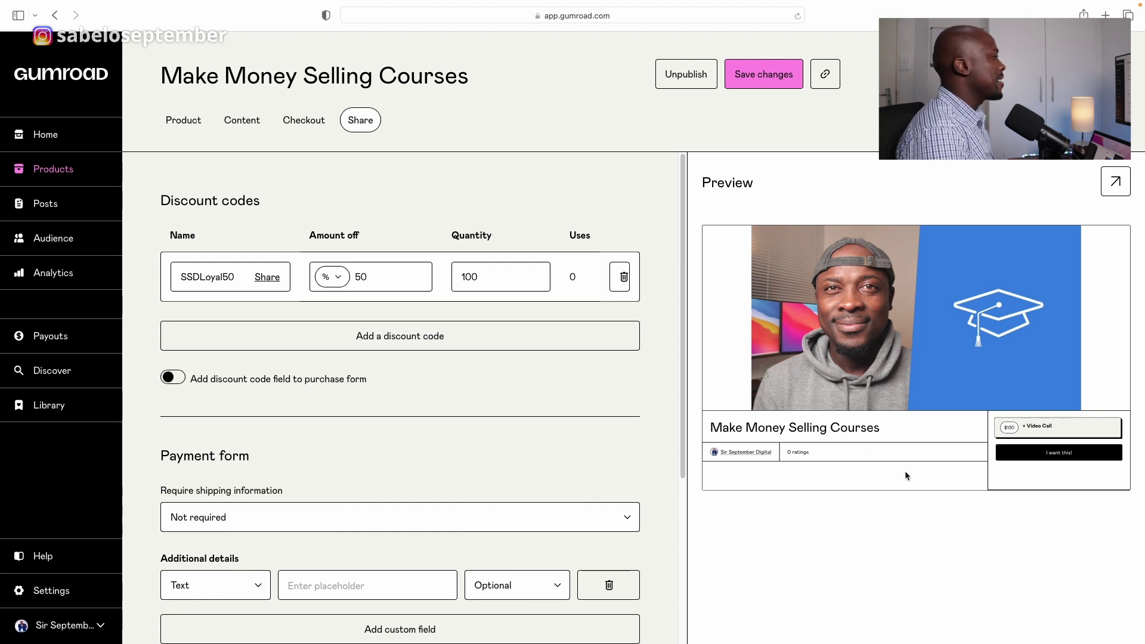
scroll(450, 543, "down", 3)
scroll(450, 544, "up", 3)
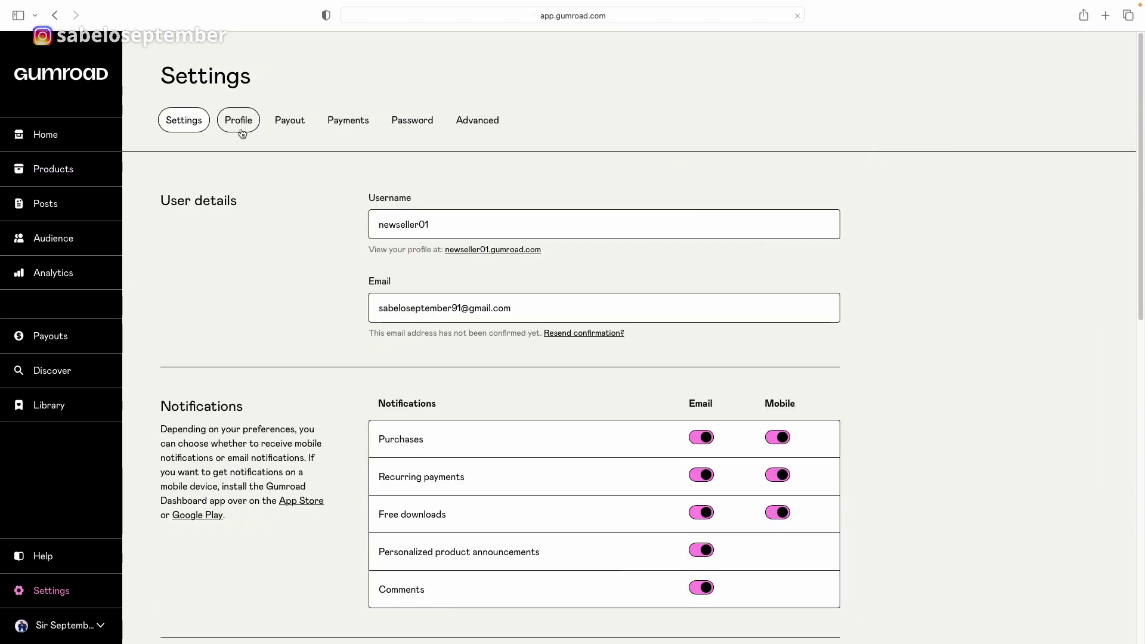
Examine the account's payout settings for the required personal information, identity verification and PayPal address.
left_click(239, 122)
left_click(289, 122)
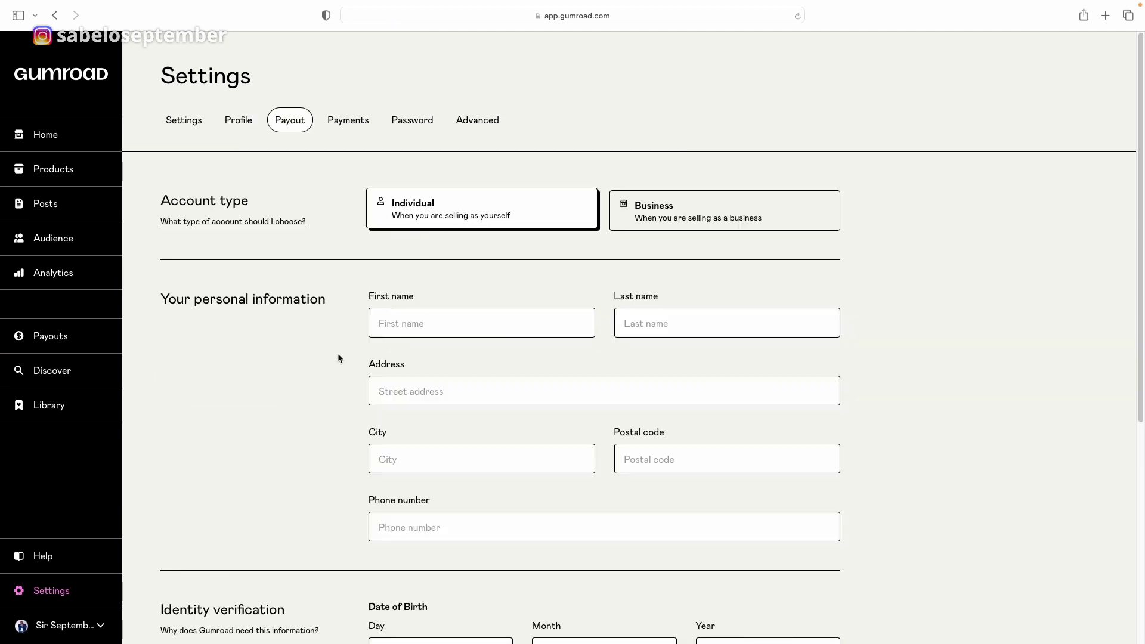
scroll(332, 506, "down", 5)
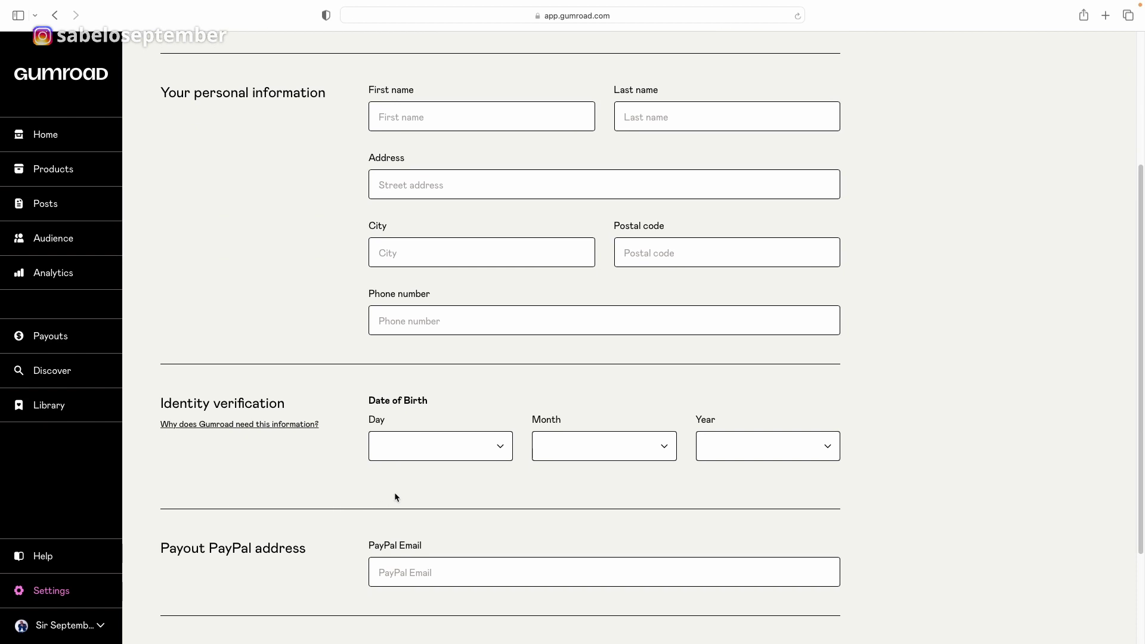
scroll(394, 492, "down", 3)
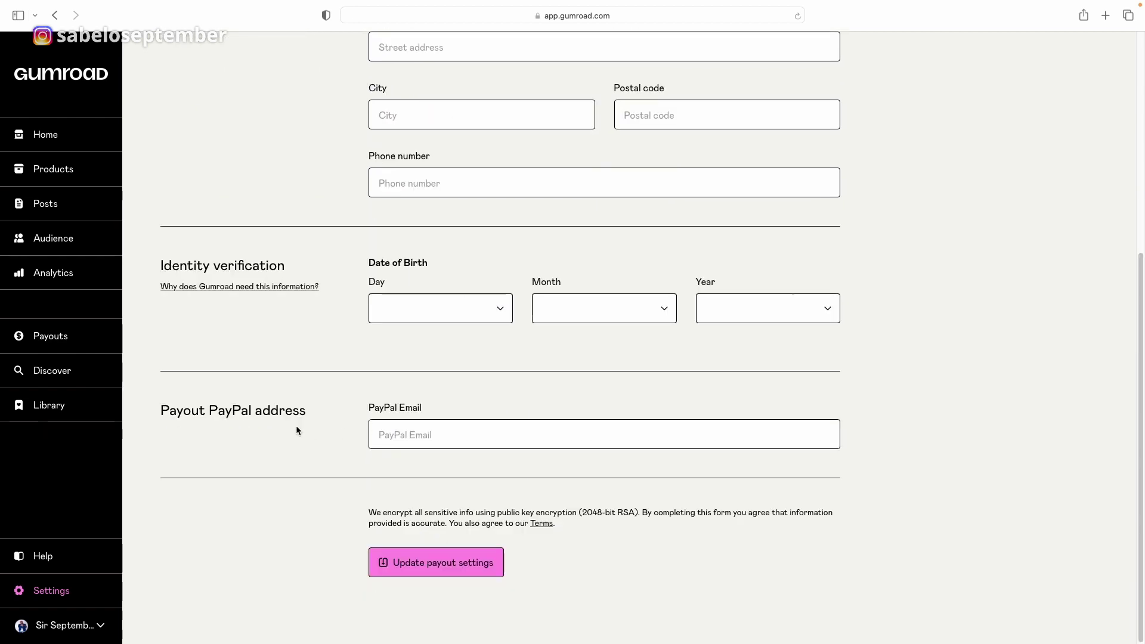